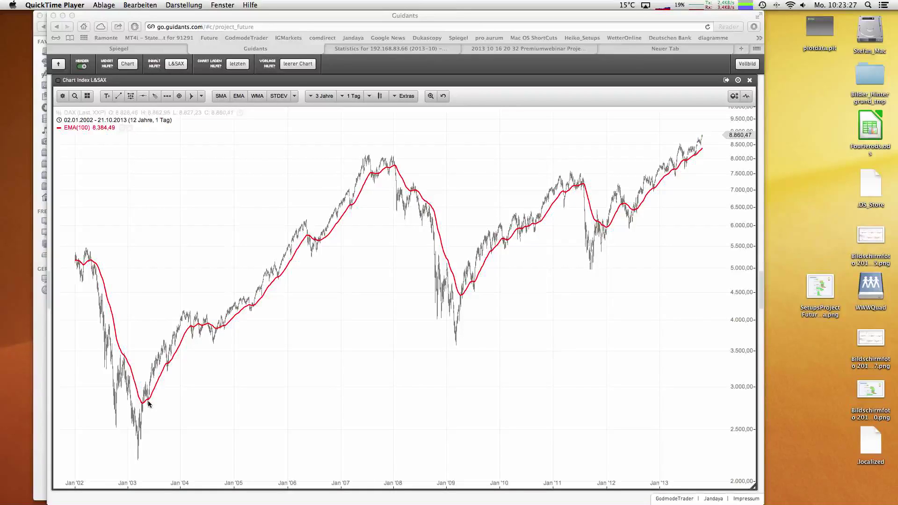
Search Google for 'yahoo' and go from Yahoo Deutschland to its Finanzen section
click(166, 367)
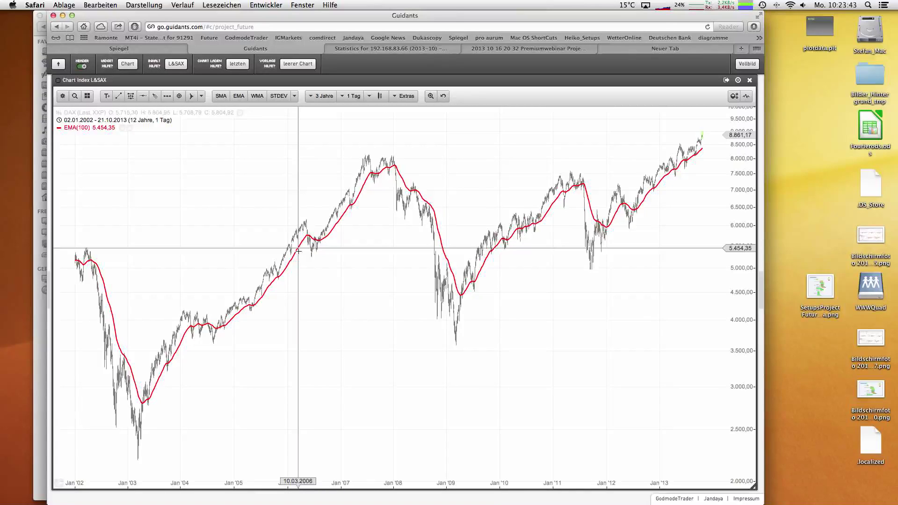
click(645, 50)
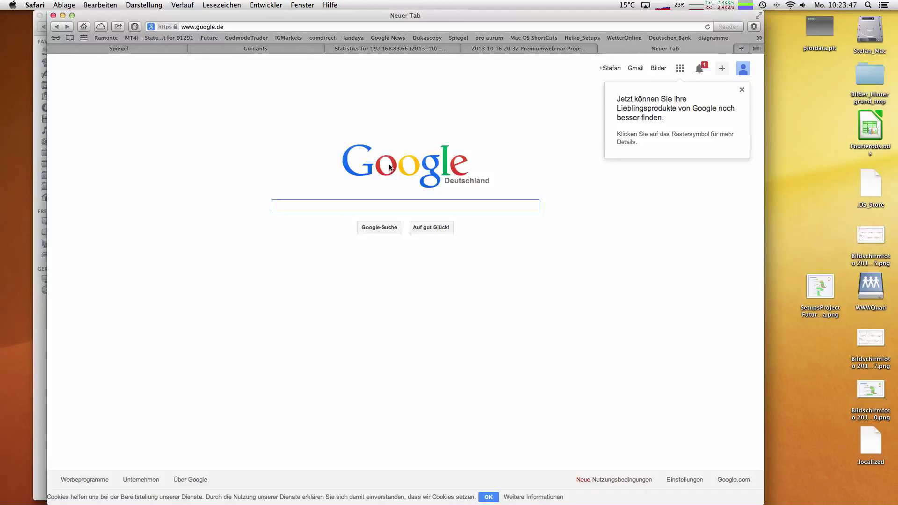
text(ya)
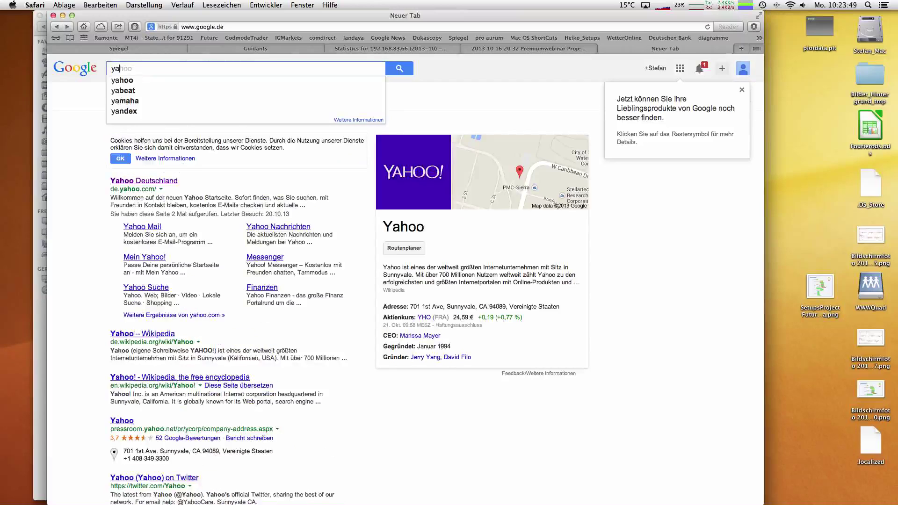
text(hoo)
key(Return)
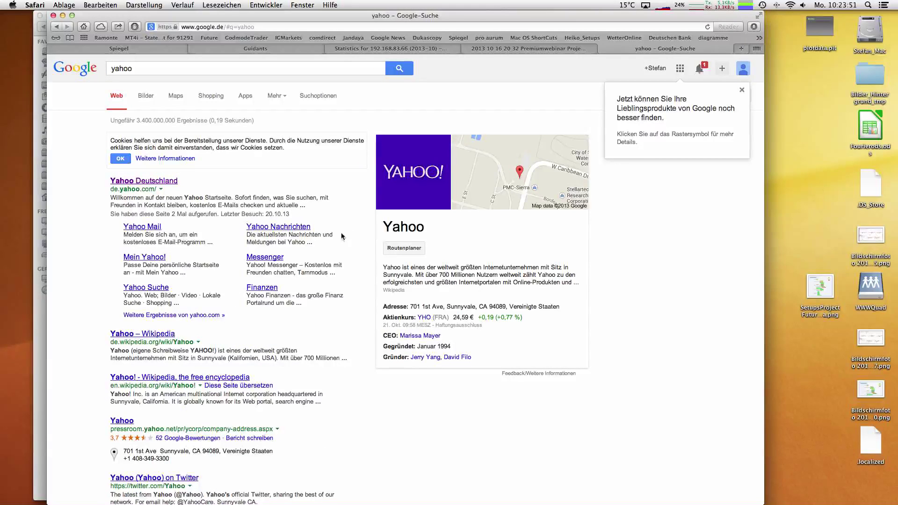
click(161, 183)
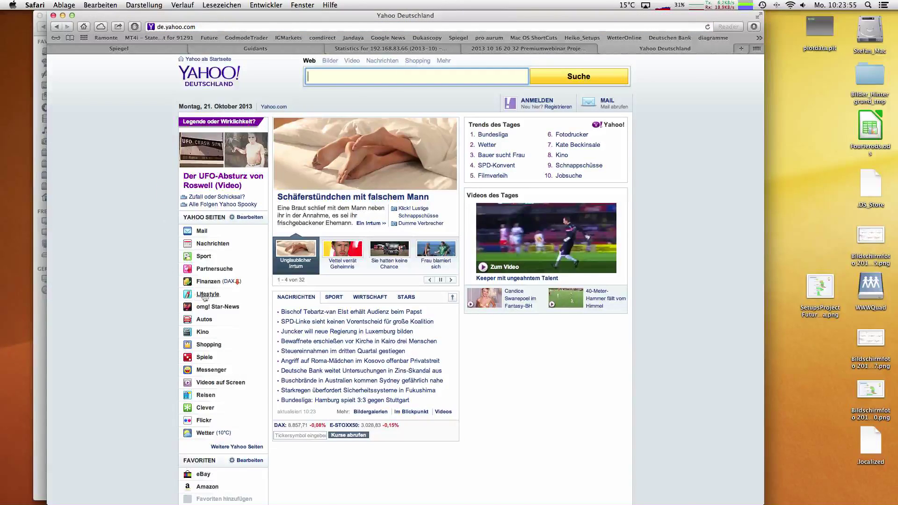
click(209, 282)
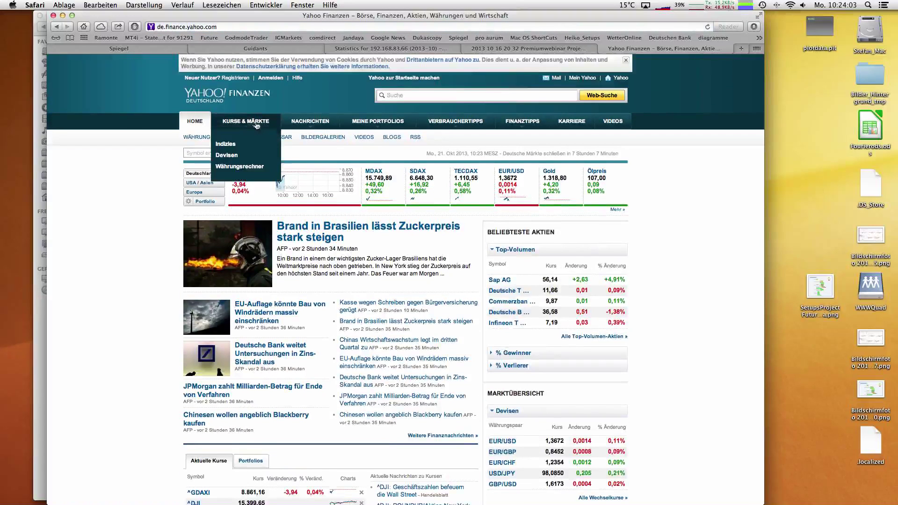
Retrieve the DAX (^GDAXI) daily historical prices from 26 Nov 1990 to 21 Oct 2013
click(256, 122)
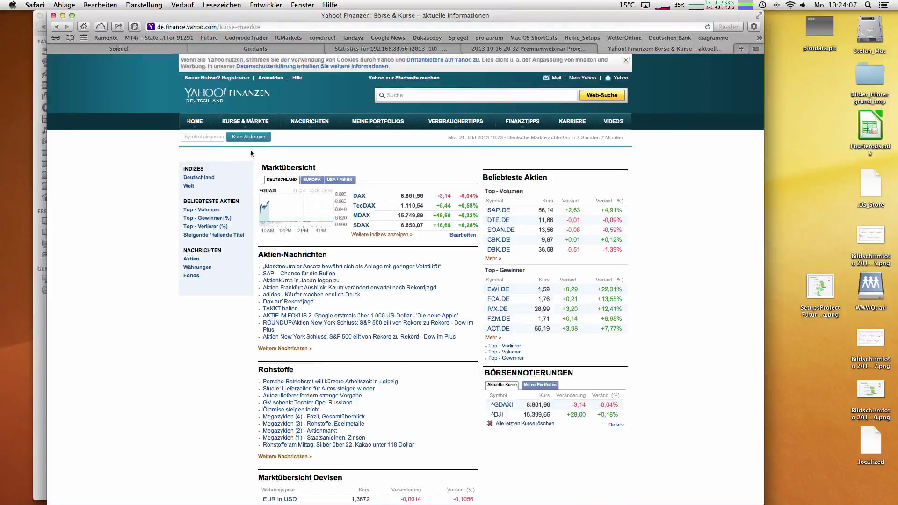
click(226, 145)
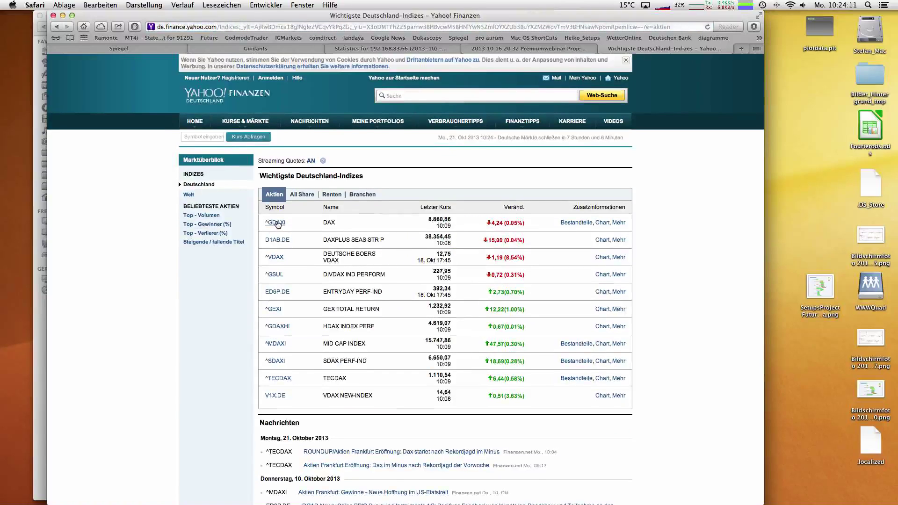
click(276, 223)
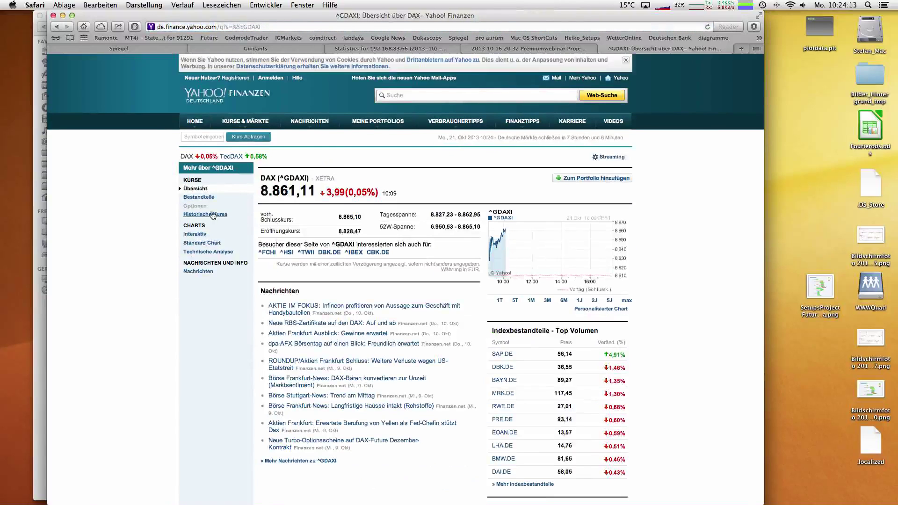
click(213, 214)
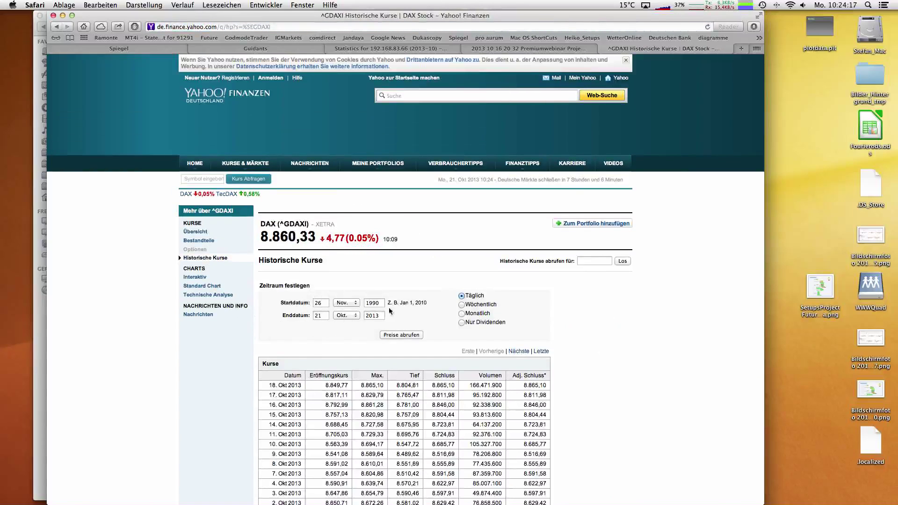
click(401, 335)
Download the price table as CSV and save it as table.csv in Handelssystem_EMA_Dax
scroll(639, 327, down, 15)
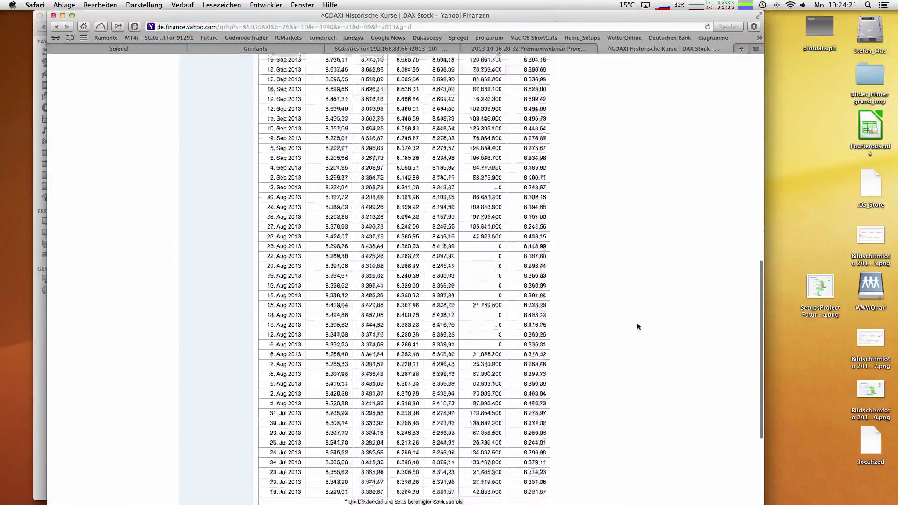
scroll(639, 326, down, 5)
click(332, 382)
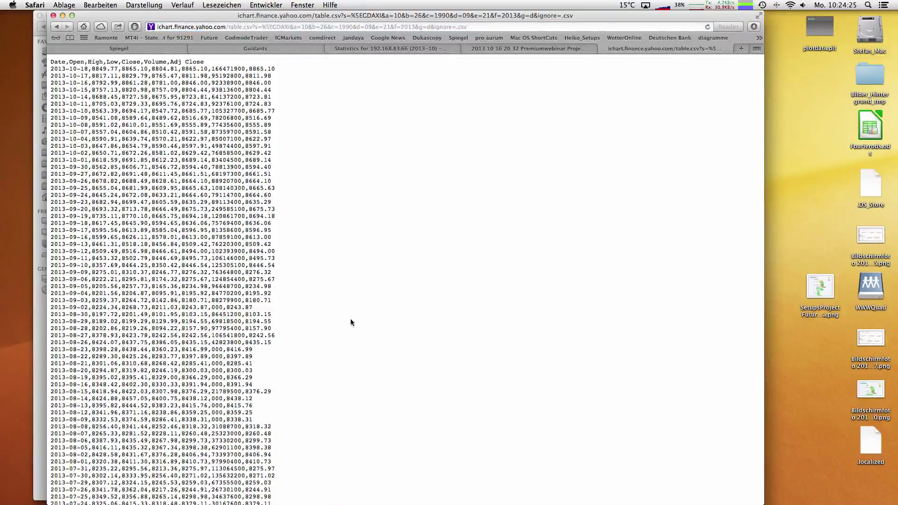
click(61, 5)
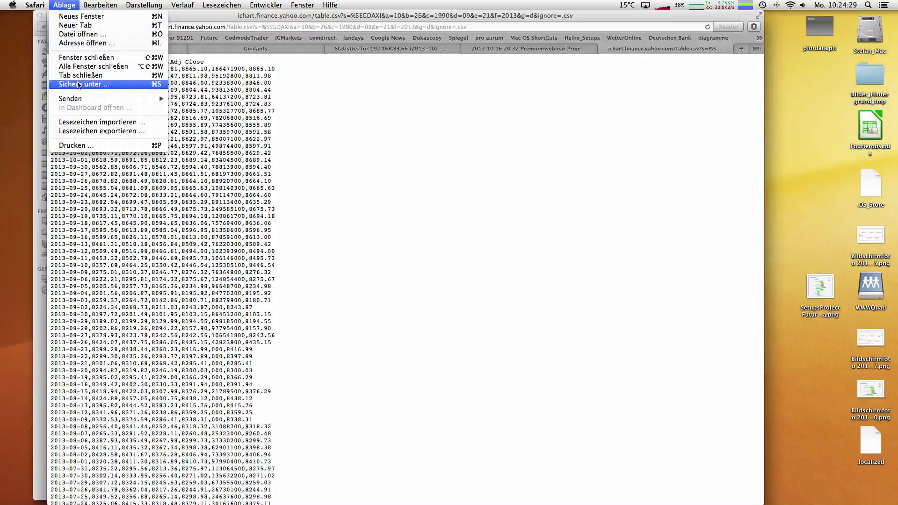
click(78, 83)
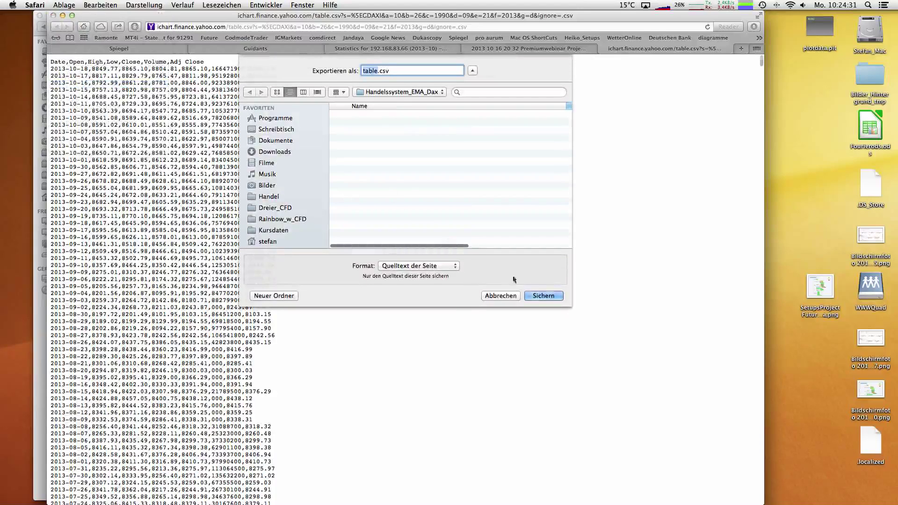
click(557, 300)
mouse_move(14, 73)
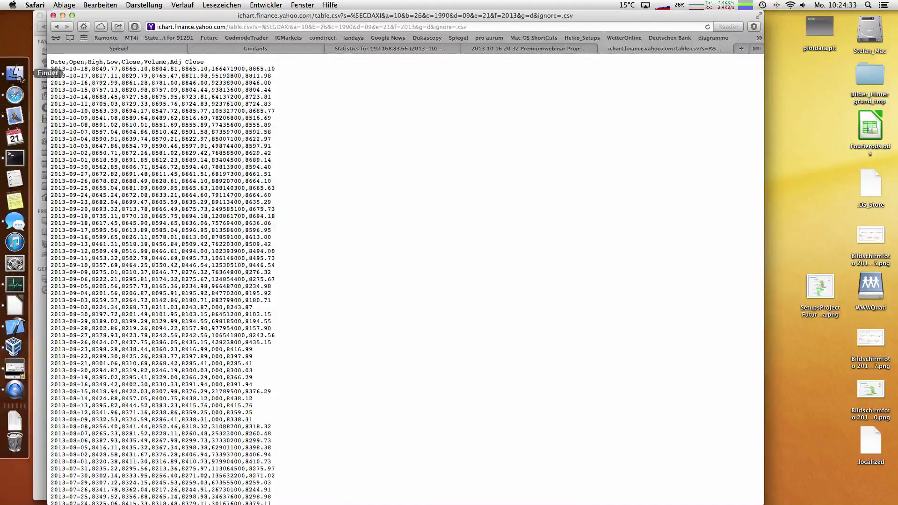
Open table.csv from the project folder in Finder with LibreOffice
click(35, 51)
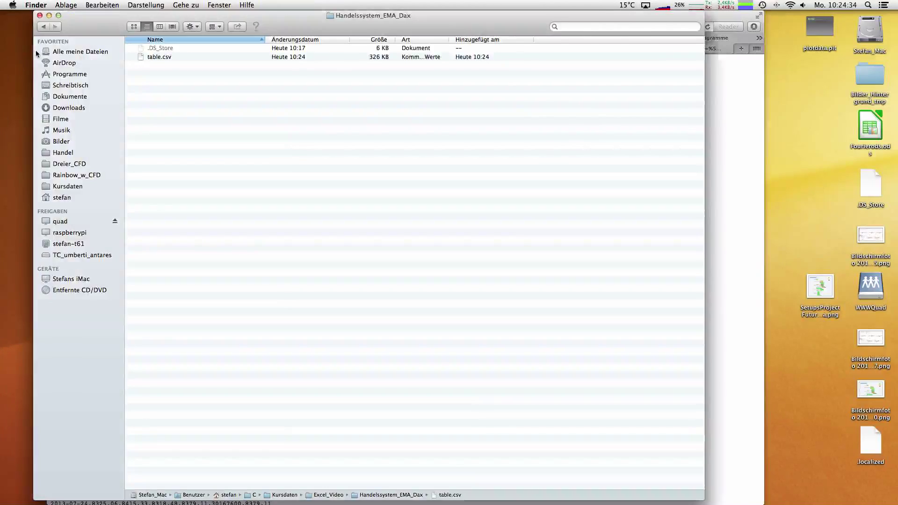
click(163, 57)
right_click(162, 57)
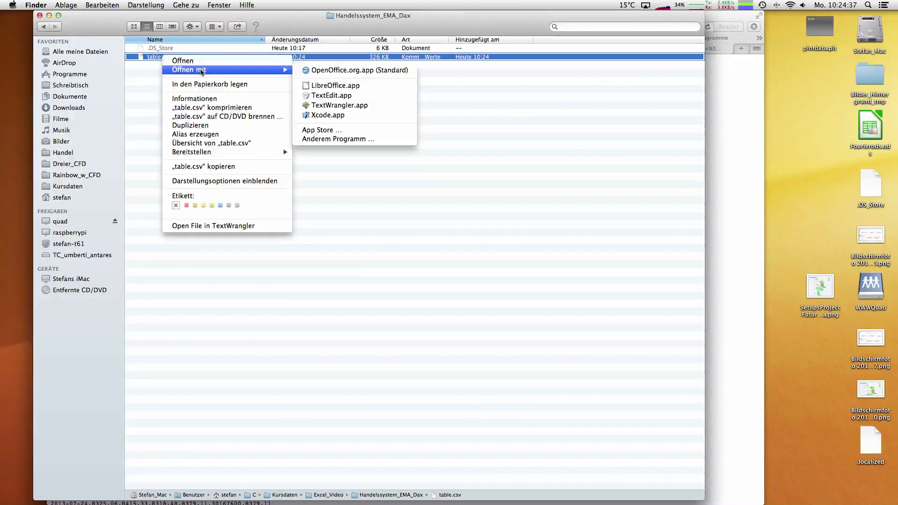
click(368, 89)
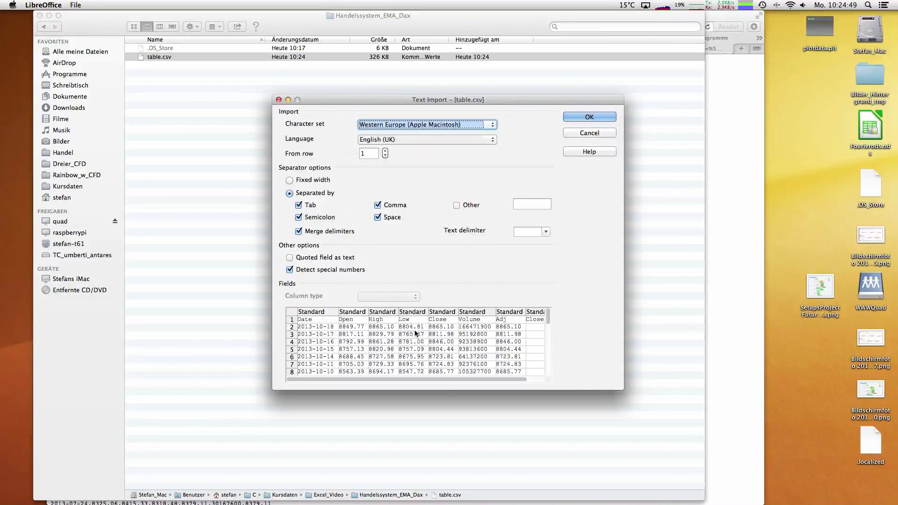
Accept the text import of table.csv and auto-fit column A to show full dates
click(576, 118)
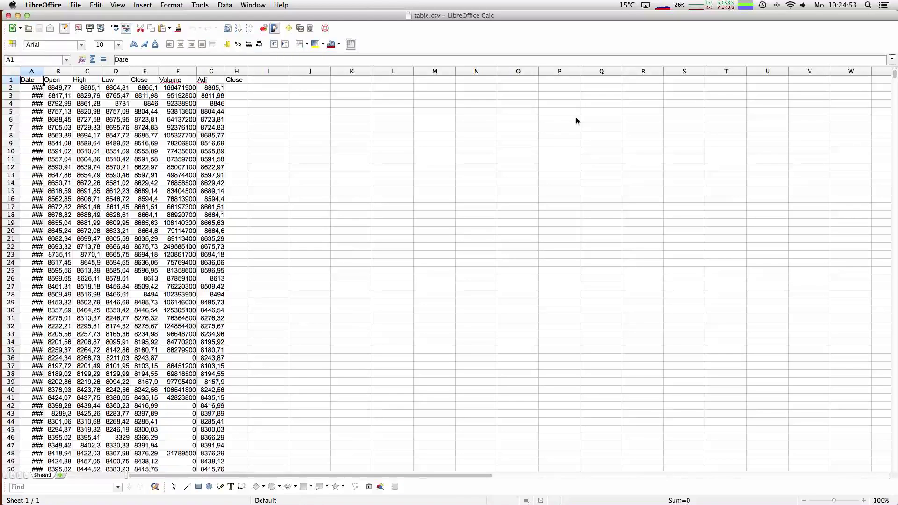
double_click(44, 71)
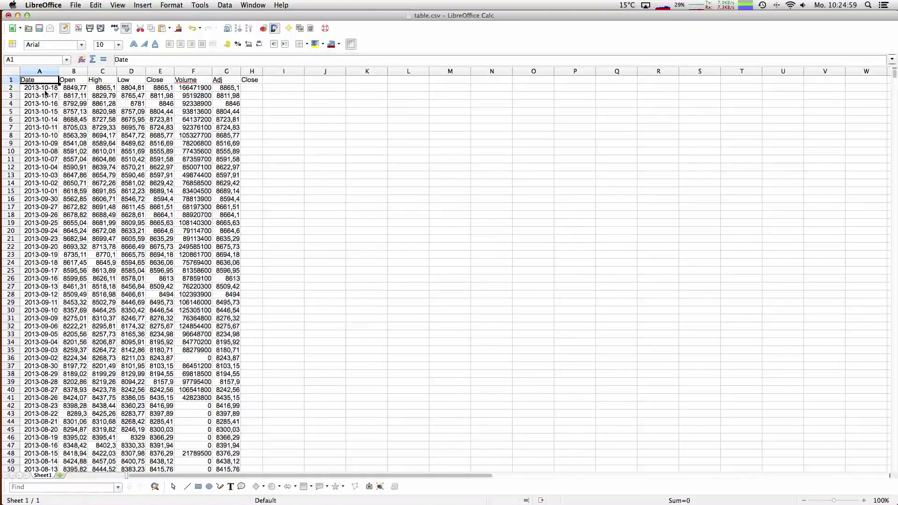
Delete column F (Volume), empty the leftover 'Close' text in G1, and return to A1
click(194, 71)
right_click(194, 71)
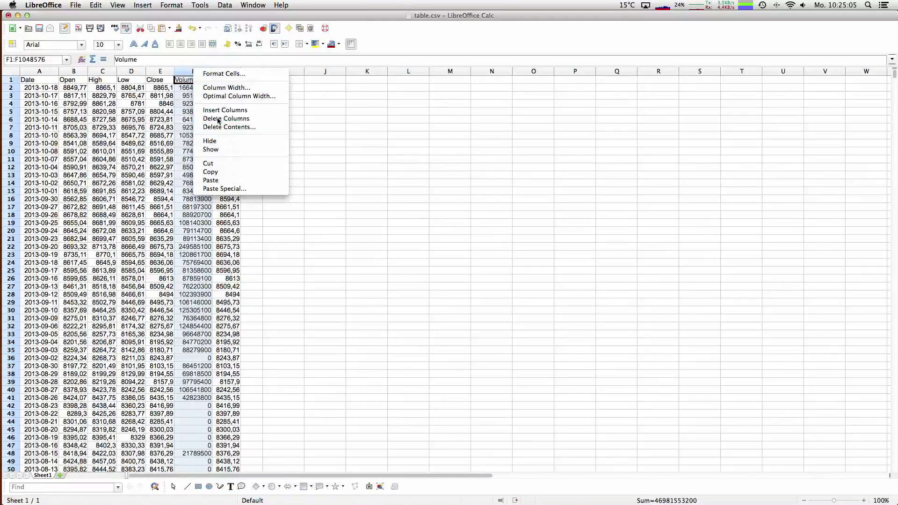
click(218, 119)
click(191, 144)
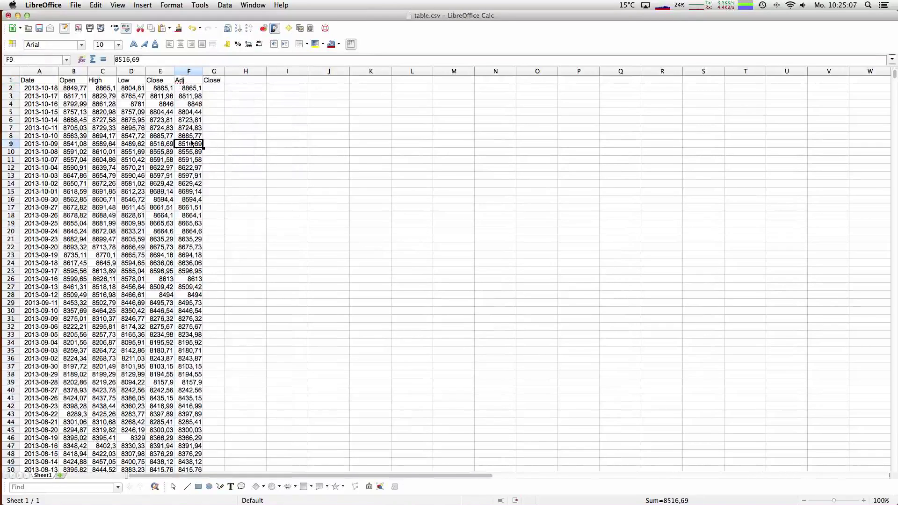
click(216, 83)
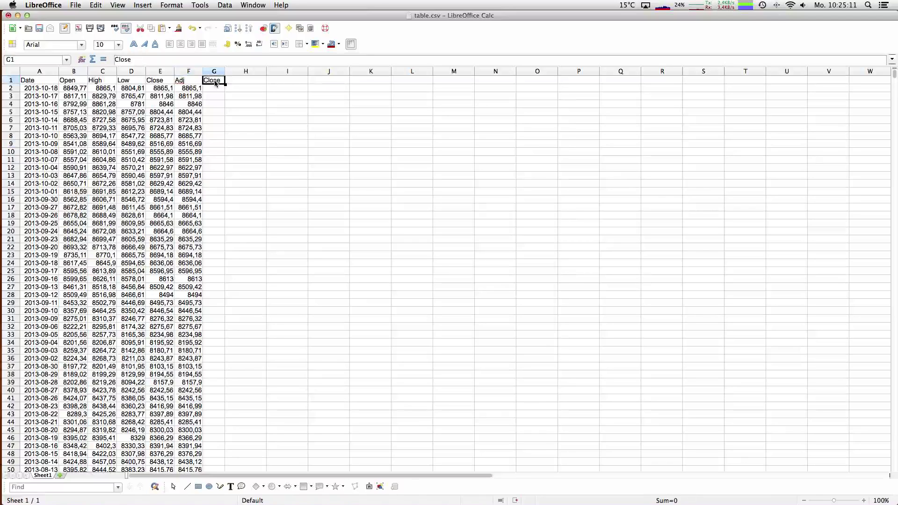
key(BackSpace)
key(Return)
click(42, 83)
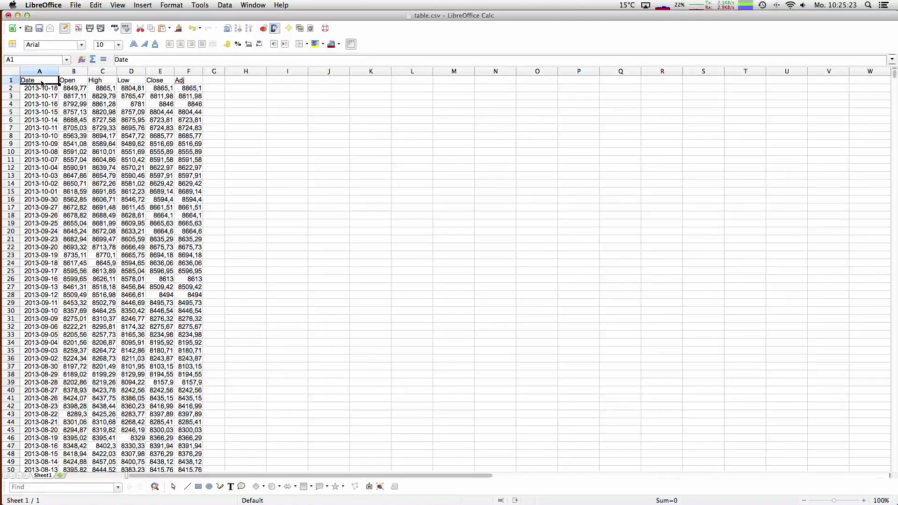
Sort the whole data table ascending by Date, oldest first from 1990-11-26
key(shift+Right)
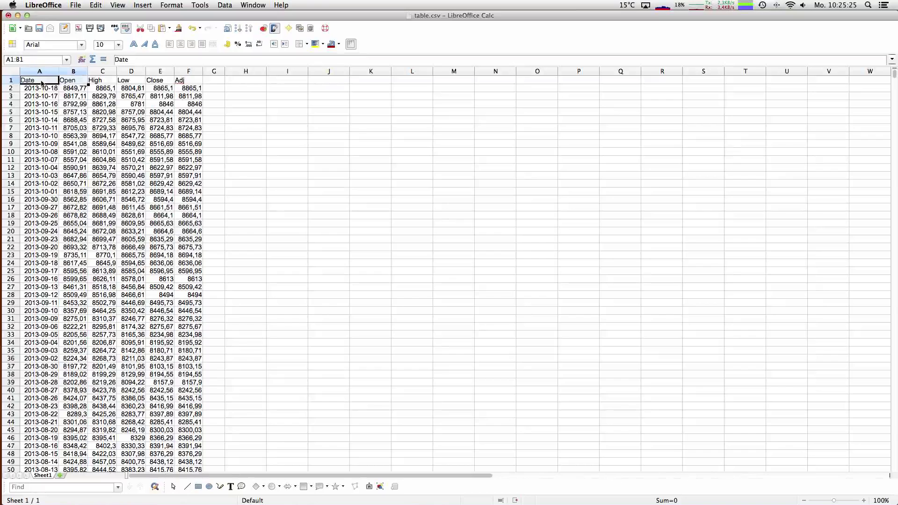
key(shift+Right)
key(shift+Right)
key(shift+Right)
key(ctrl+shift+Down)
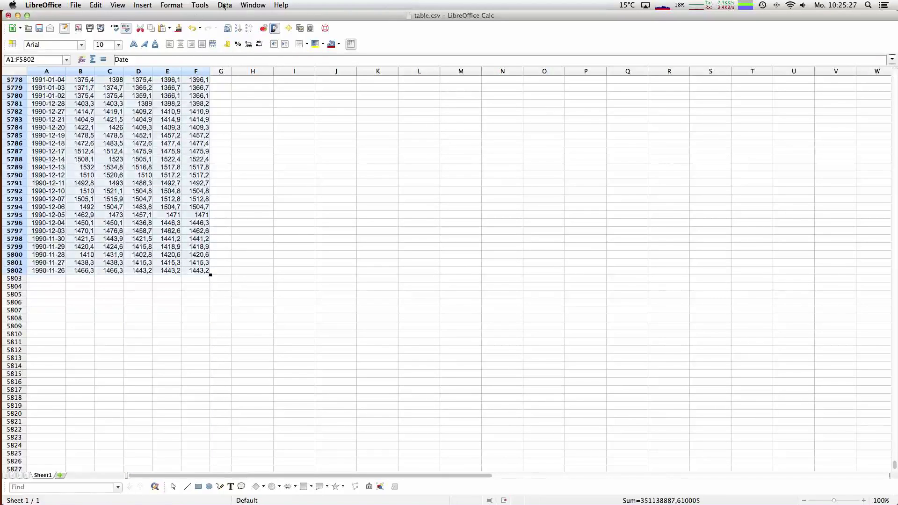
click(224, 4)
click(241, 55)
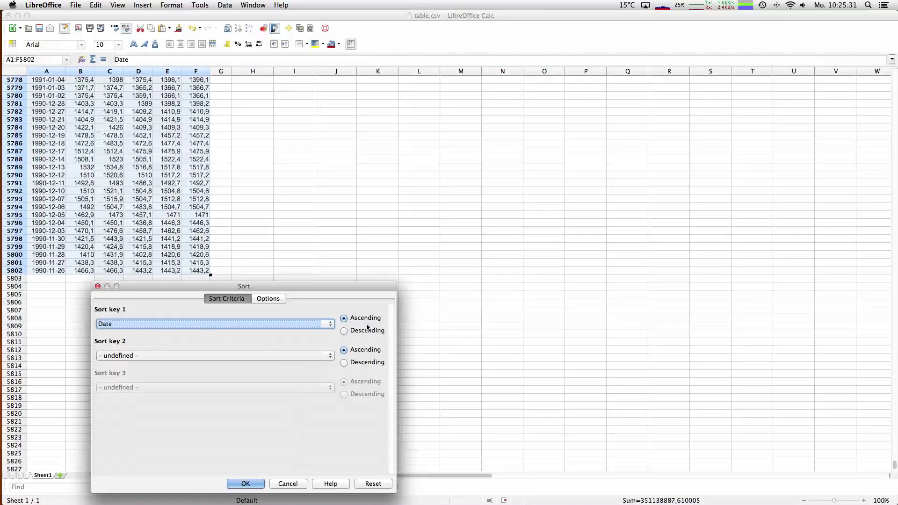
click(243, 485)
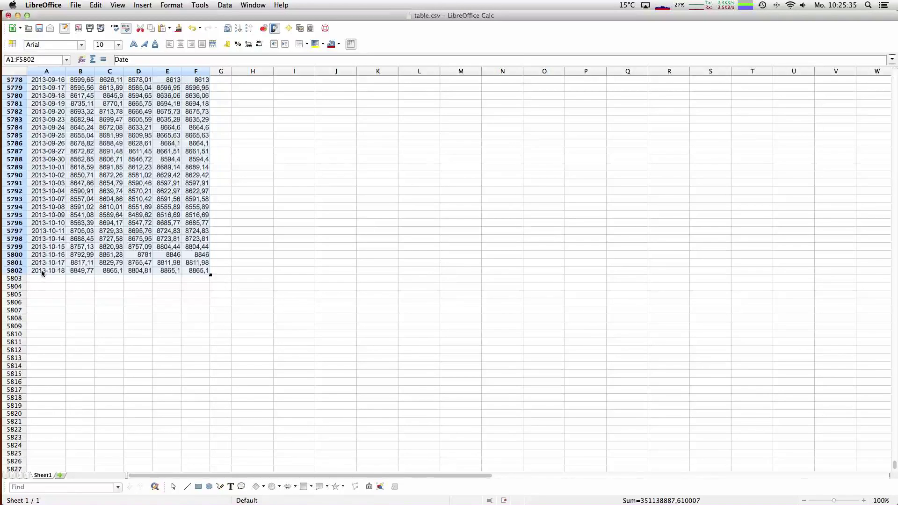
Insert seven blank rows above the header, then select the Date and Adj columns
key(ctrl+Home)
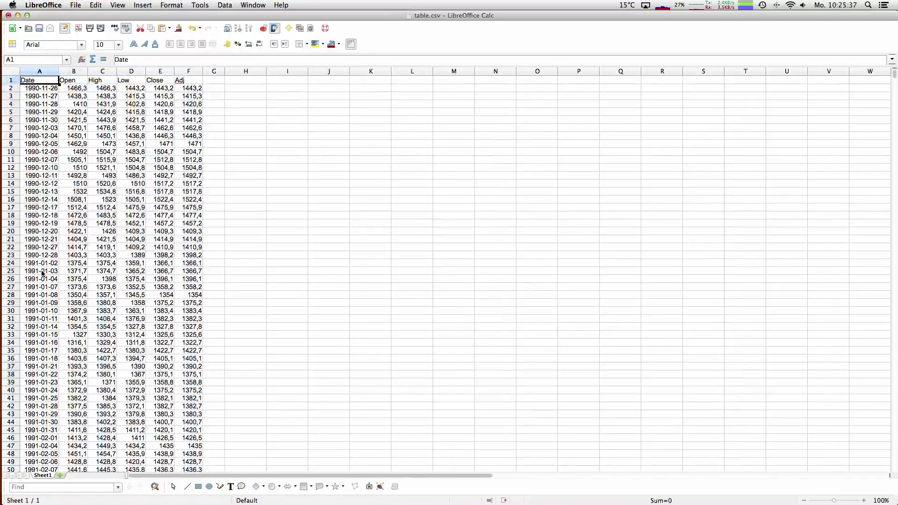
right_click(10, 81)
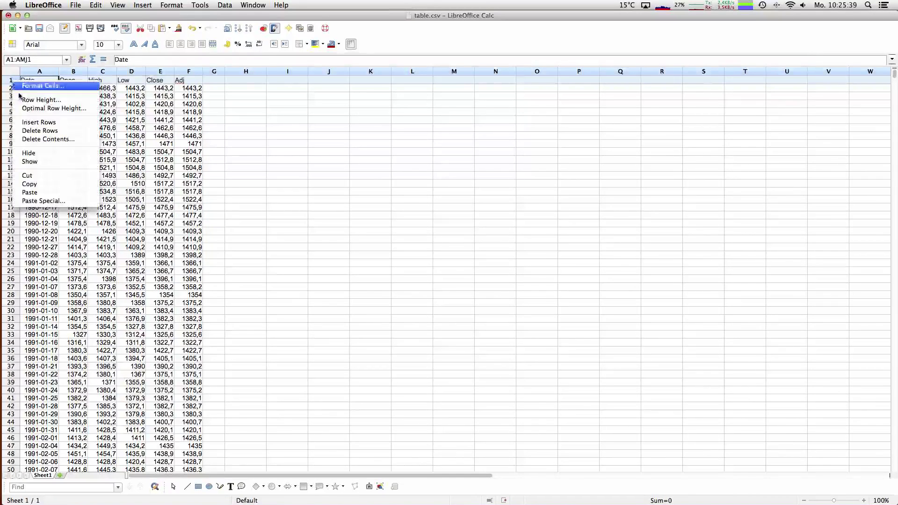
click(44, 123)
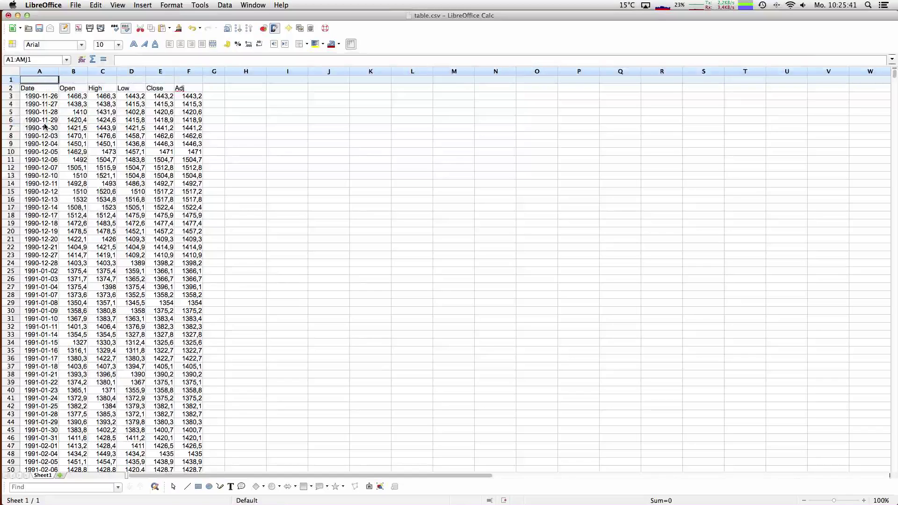
key(super+y)
key(super+y)
key(super+y)
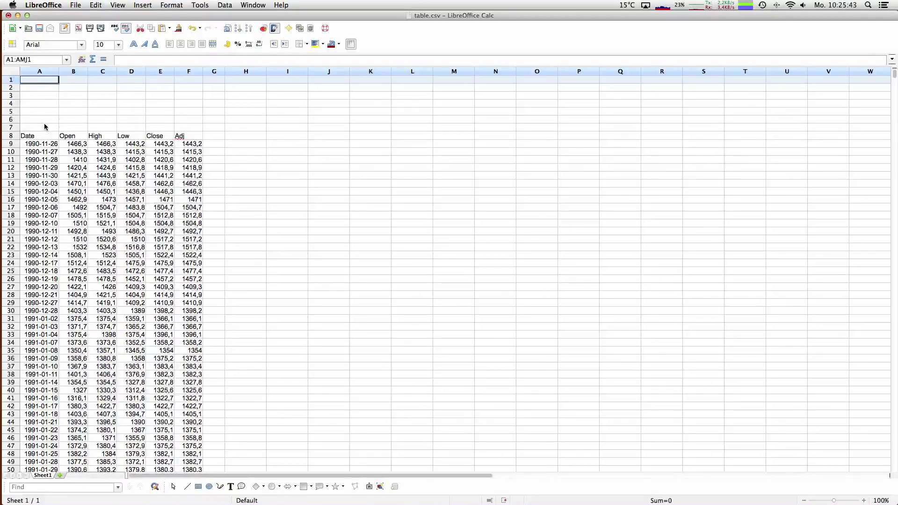
click(160, 191)
click(40, 73)
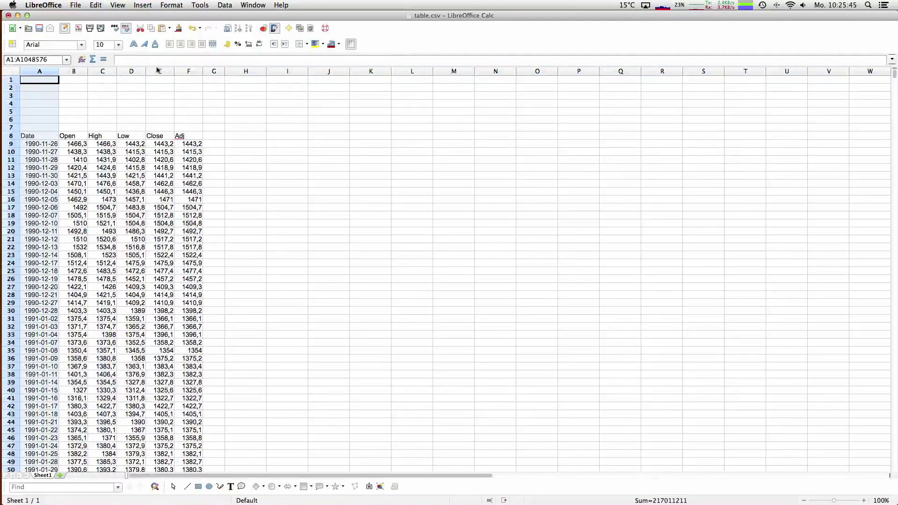
ctrl+click(178, 71)
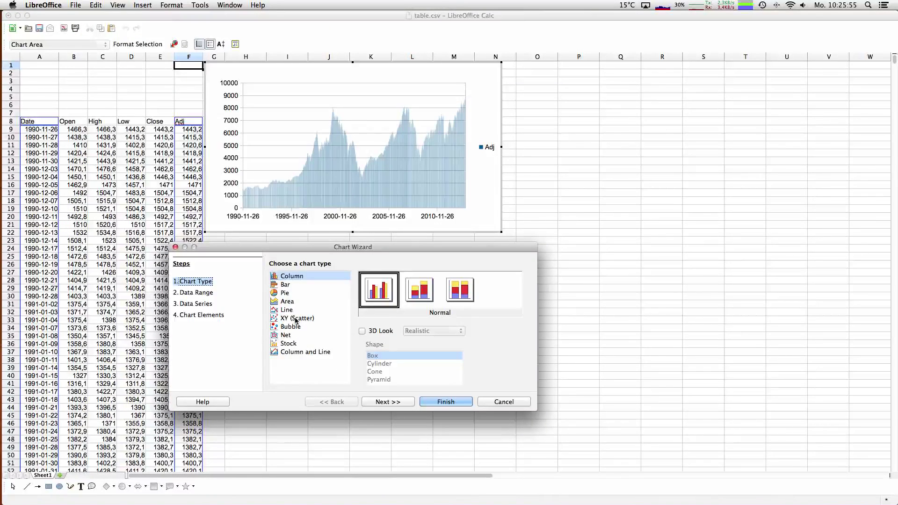
Create an XY (Scatter) Lines Only chart of Adj against date
click(295, 319)
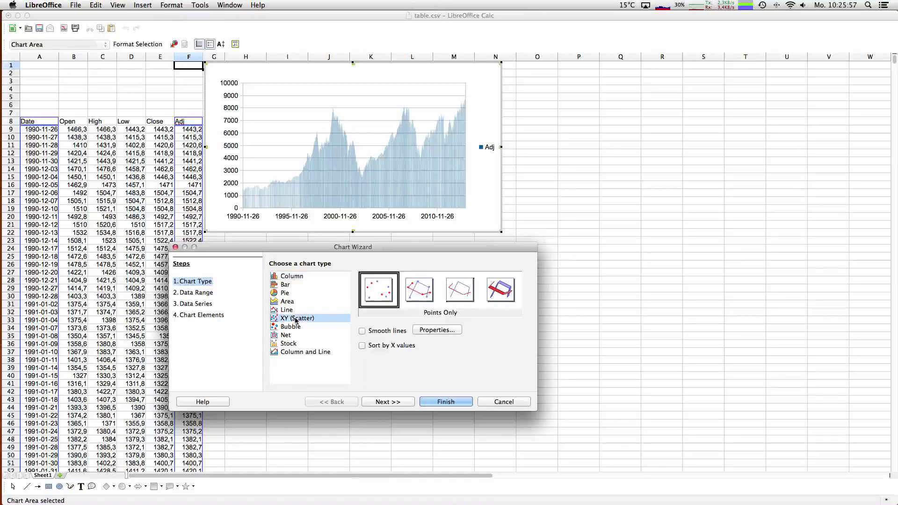
click(458, 296)
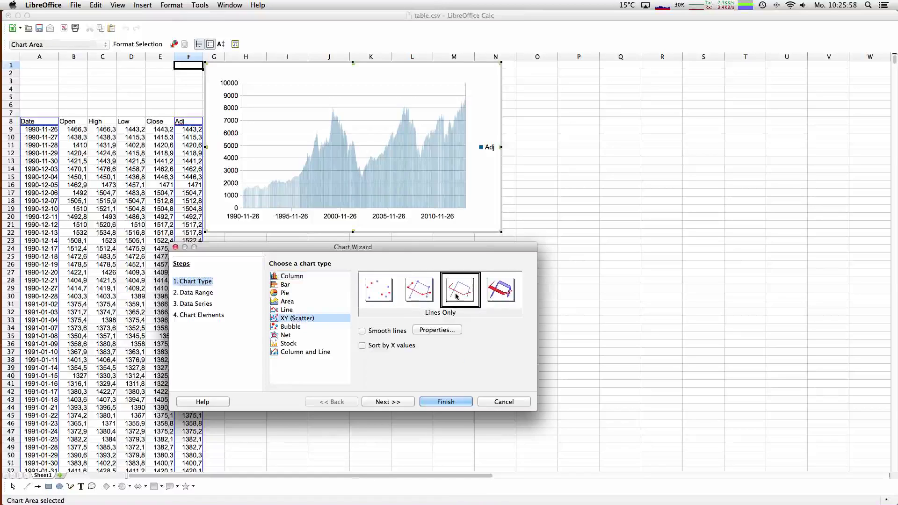
click(439, 402)
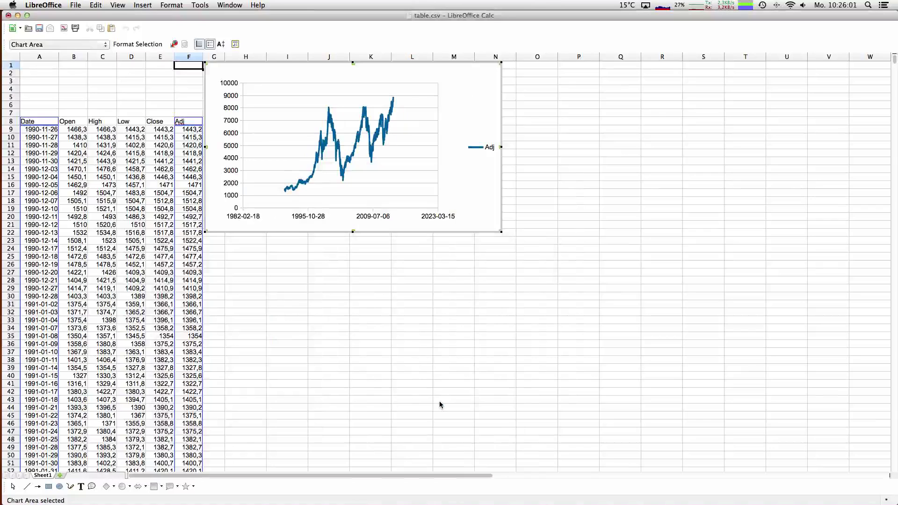
Move the chart below the first data rows and enlarge it to about 27.93 × 12.63 cm
click(354, 314)
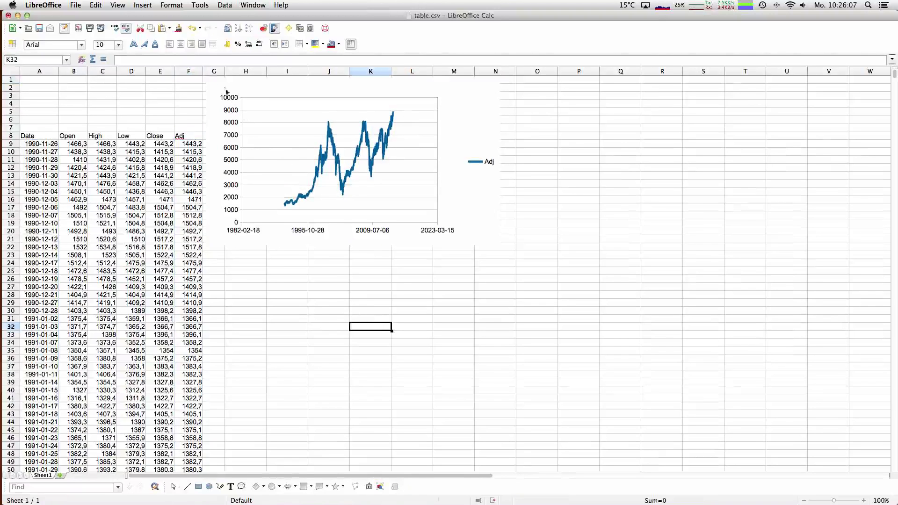
drag(223, 87, 45, 237)
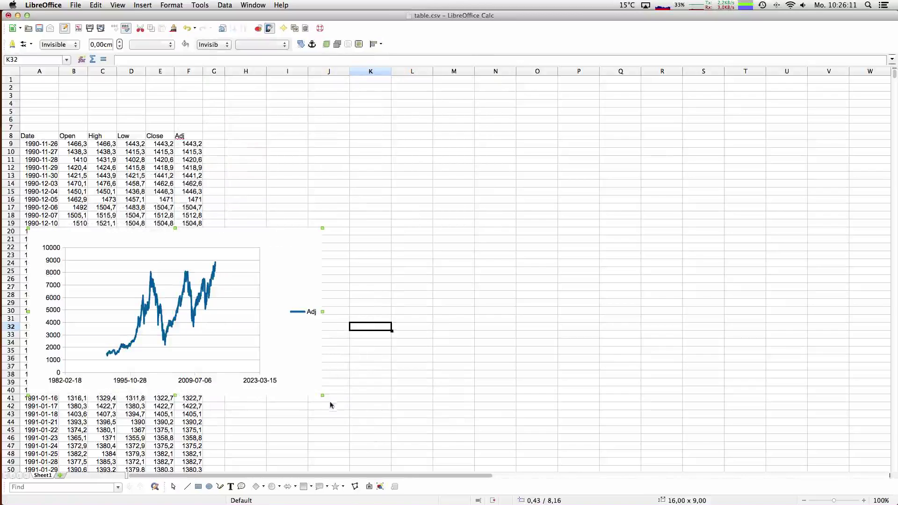
drag(322, 396, 542, 463)
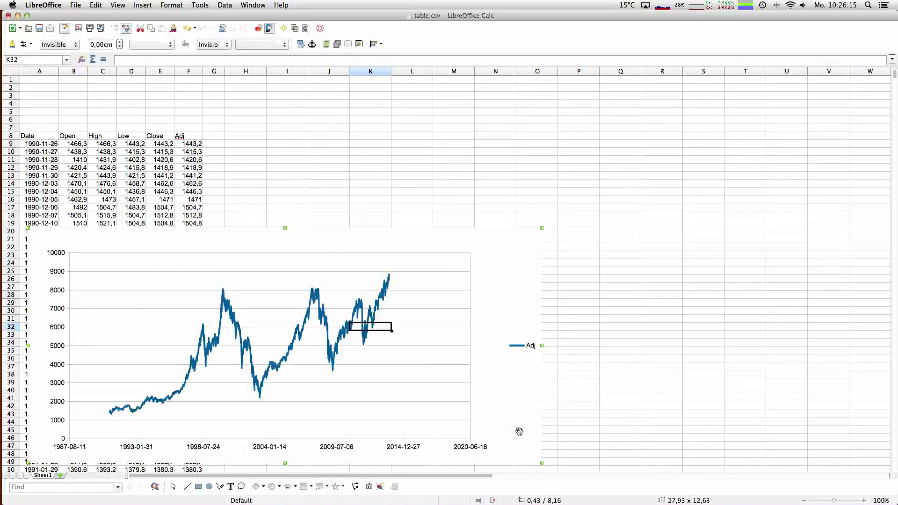
click(257, 170)
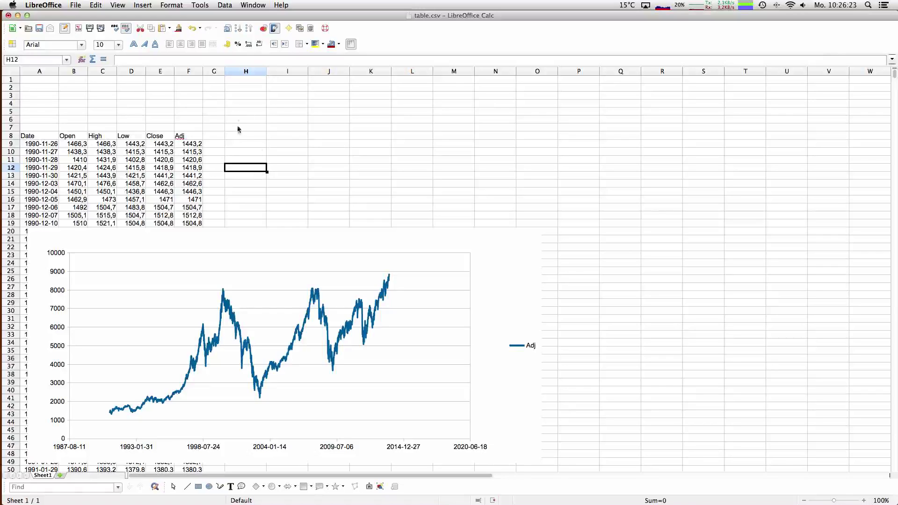
Enter the heading 'EMA' in H8, then bring Safari's CSV page back to front
click(238, 139)
text(EMA)
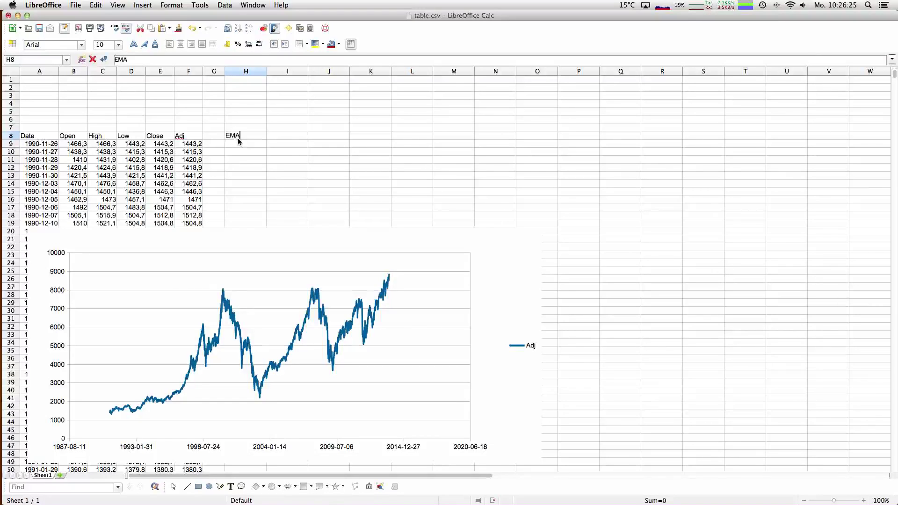
key(Return)
click(15, 95)
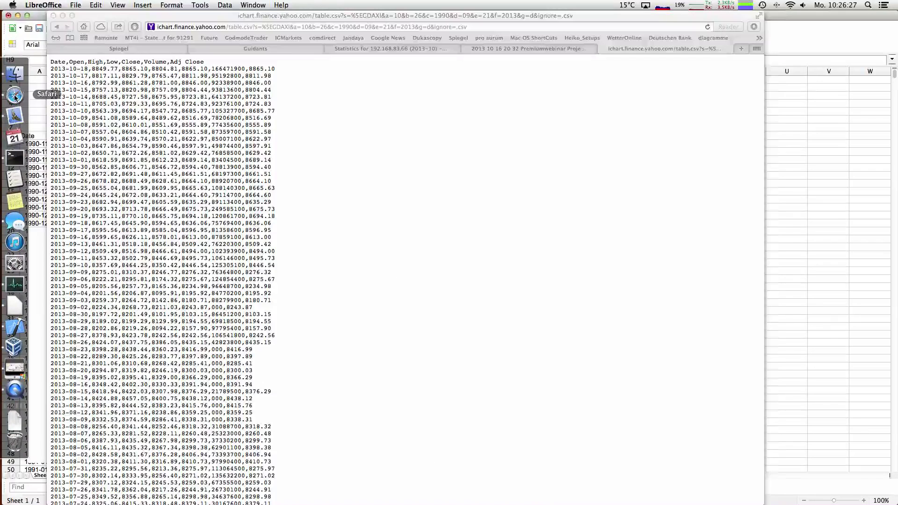
Google 'ema berechnen' and open Tradesignal Online's 'Moving Average Exponential (EMA)' article
click(84, 26)
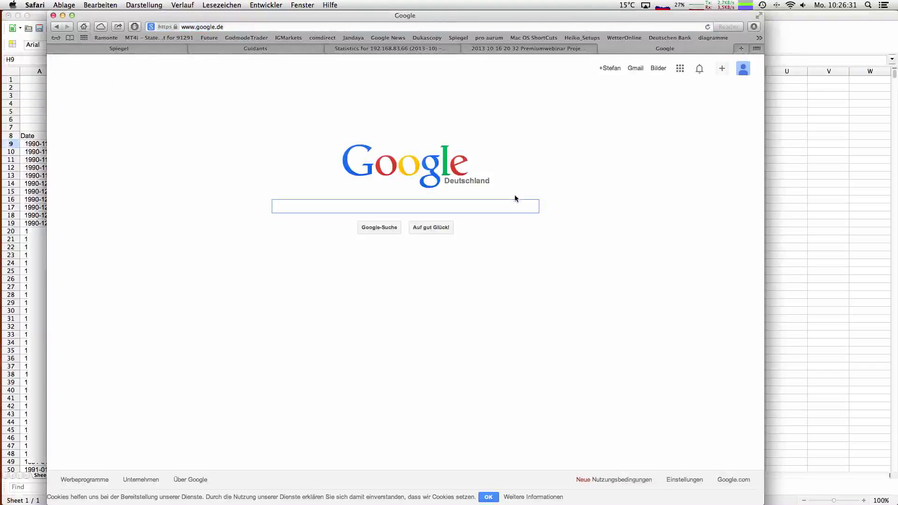
text(ema)
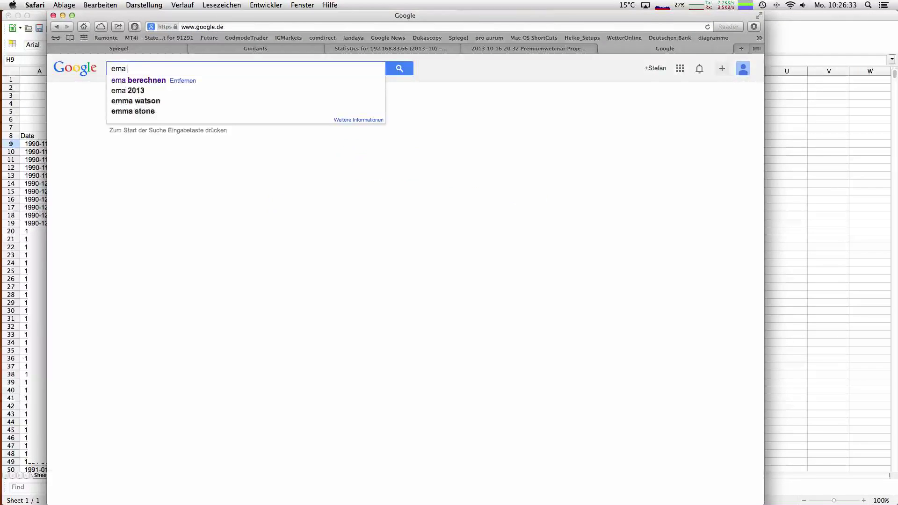
text( berechnen)
key(Return)
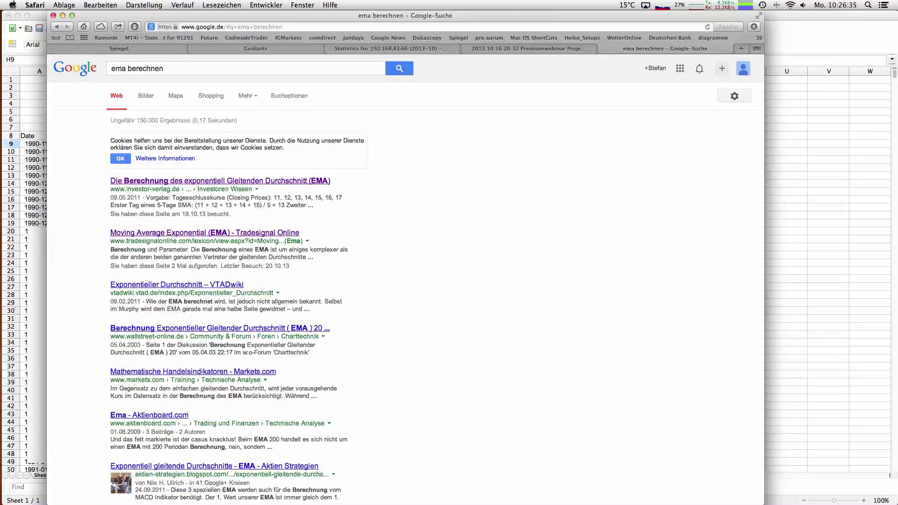
click(175, 233)
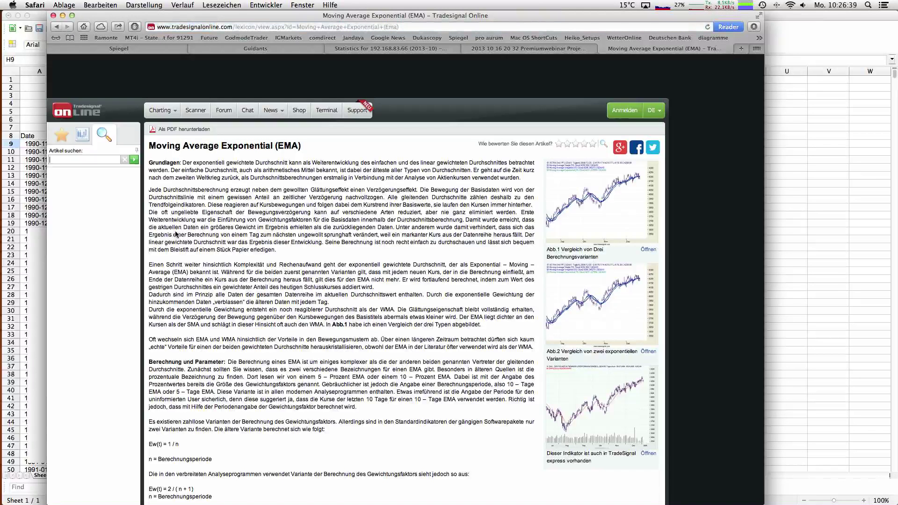
Read the Tradesignal EMA article down to its 2/(n+1) weighting formula, then return to Calc
scroll(336, 298, down, 5)
scroll(336, 298, down, 3)
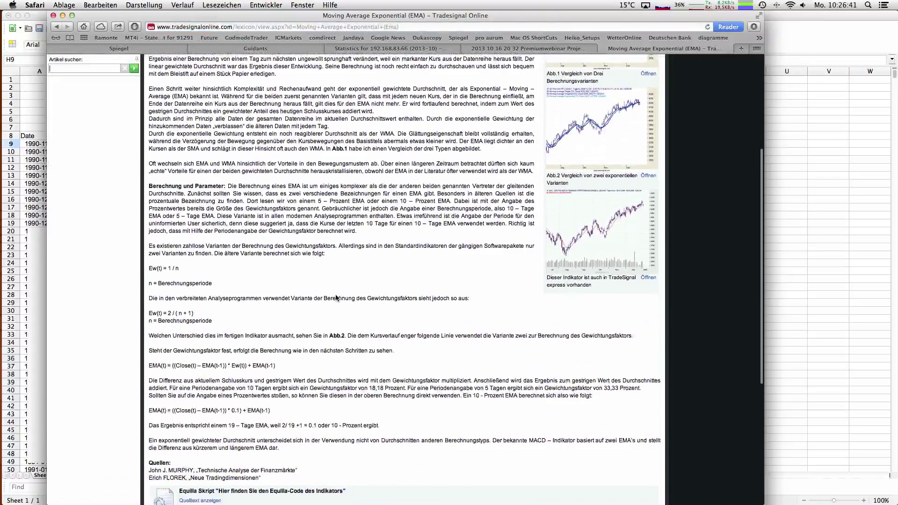
scroll(336, 298, down, 3)
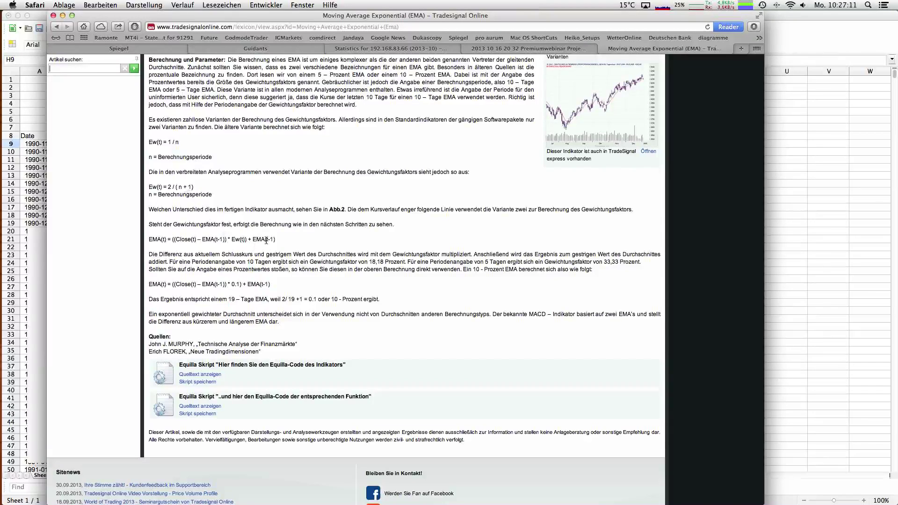
click(25, 160)
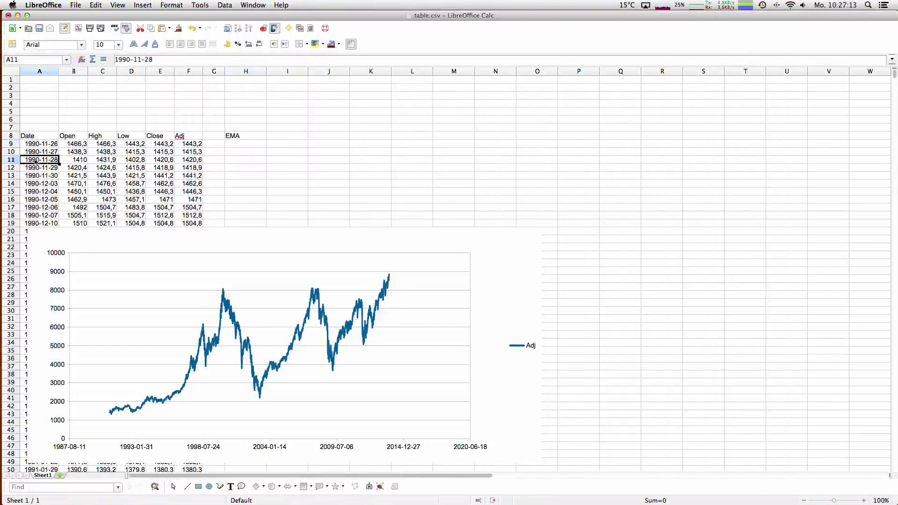
Set H9 to =F9 so the first EMA value equals the Adj price 1443,2
click(241, 143)
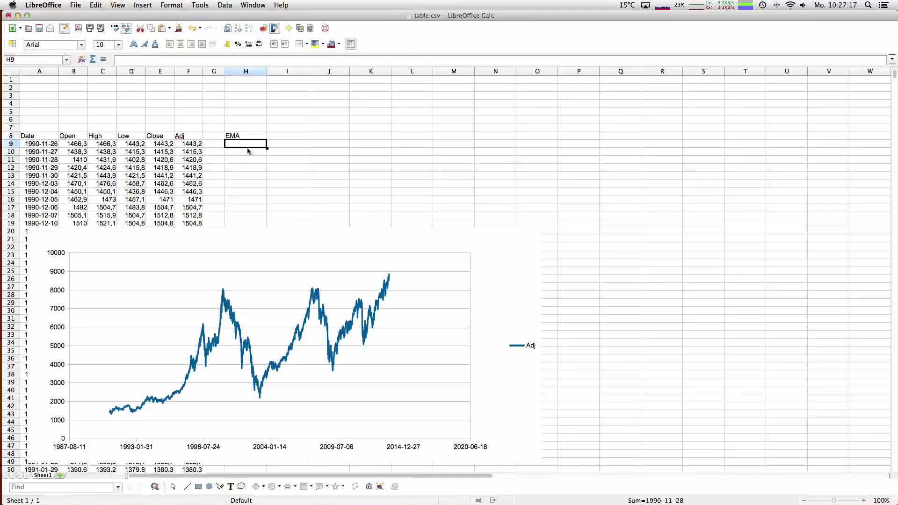
text(=)
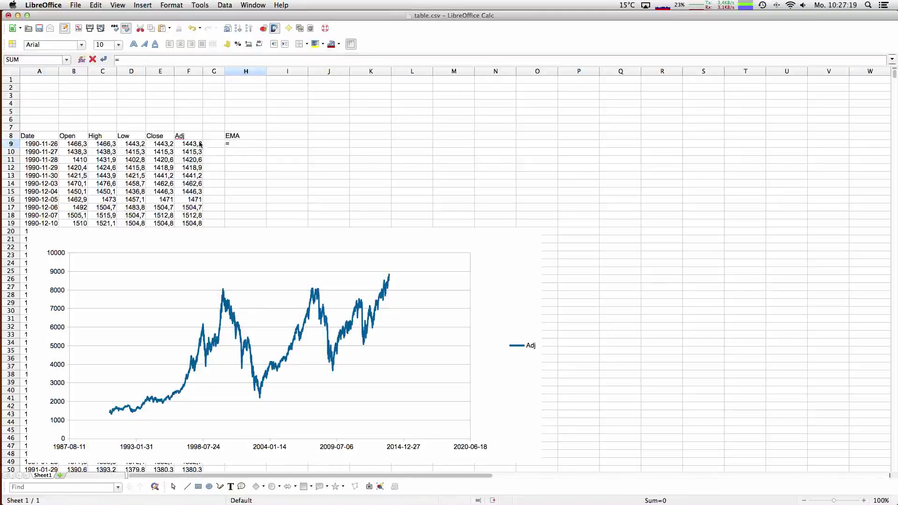
click(193, 145)
key(Return)
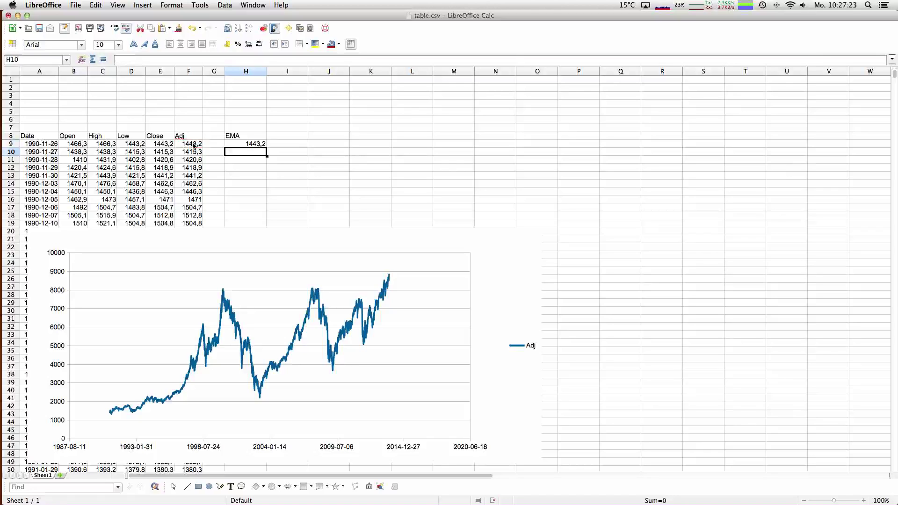
Label H6 'EMA', enter the period 100 in H7, and begin a formula in H10
click(252, 121)
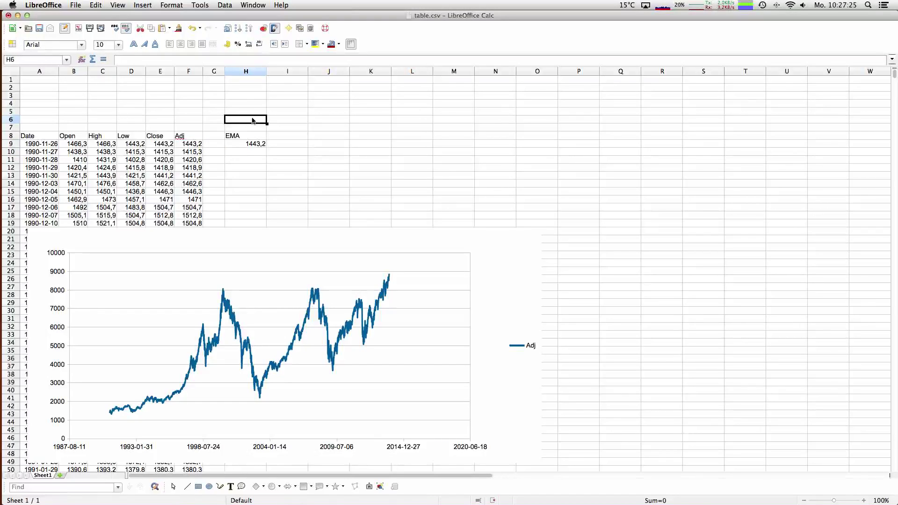
text(EMA)
key(Return)
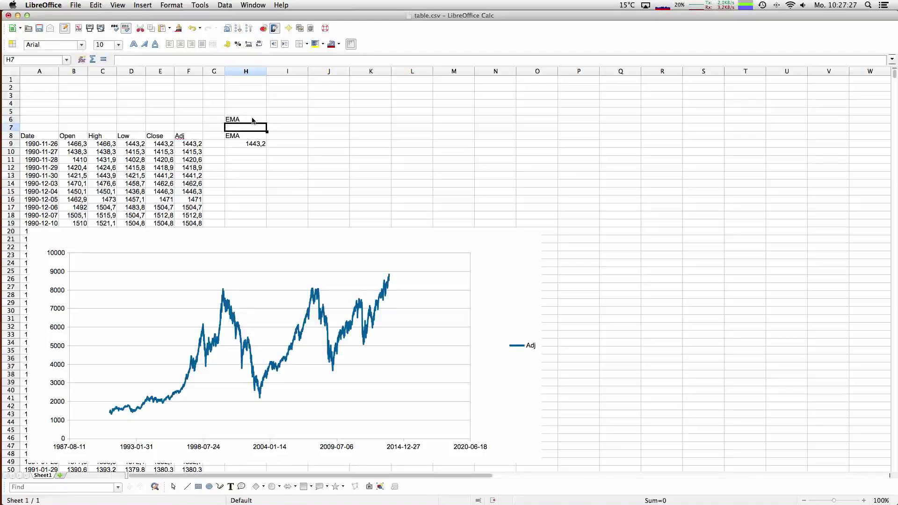
text(100)
key(Return)
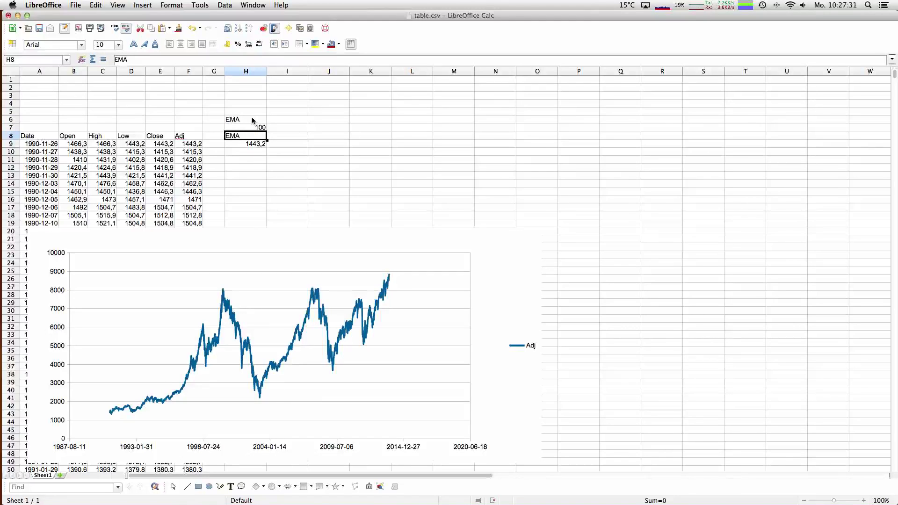
key(Down)
key(Down)
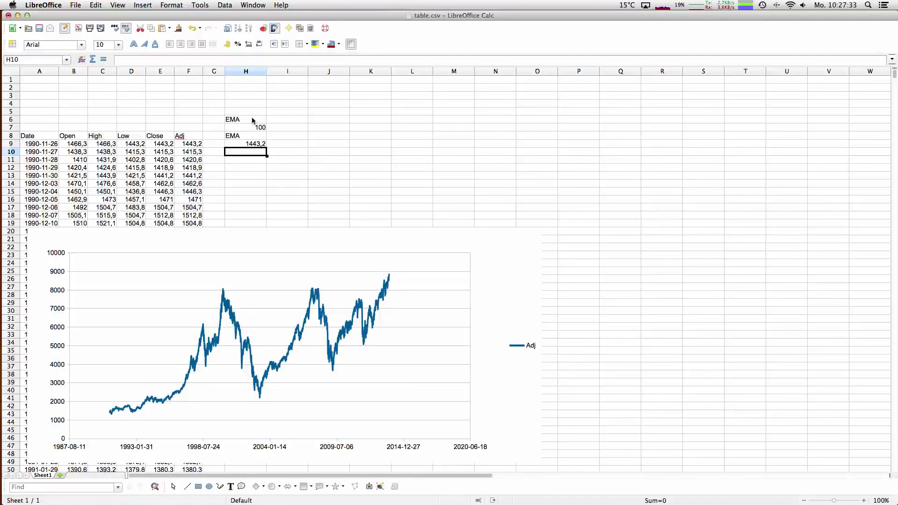
text(=)
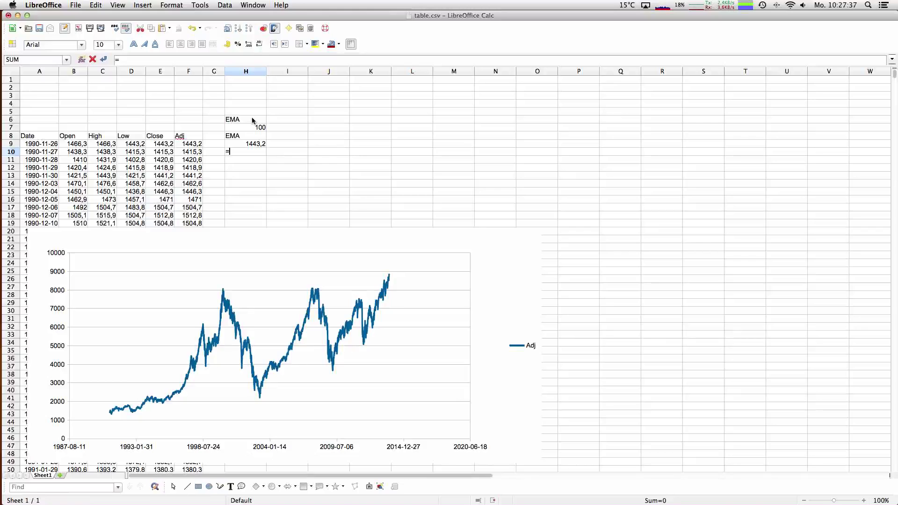
text(()
Complete H10 as =(F10-H9)*(2/(H7+1))+H9, which returns 1442,647525
click(193, 153)
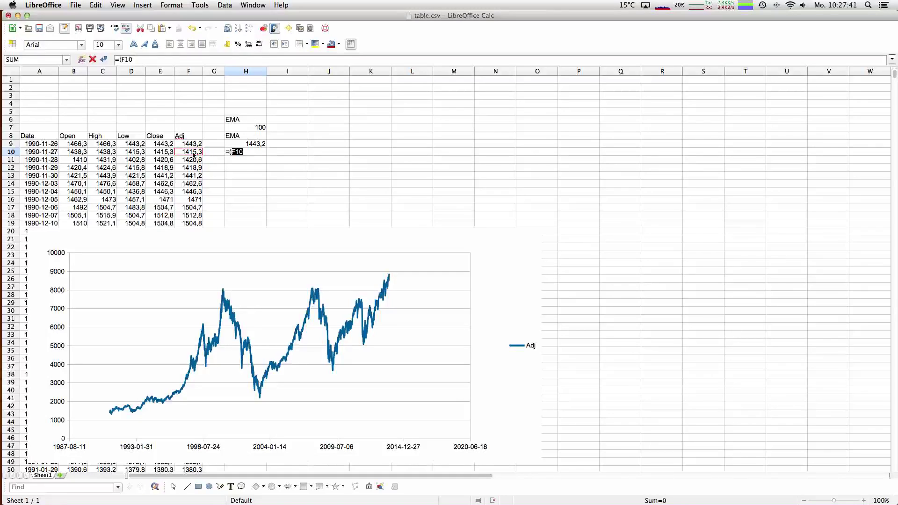
text(-)
click(258, 145)
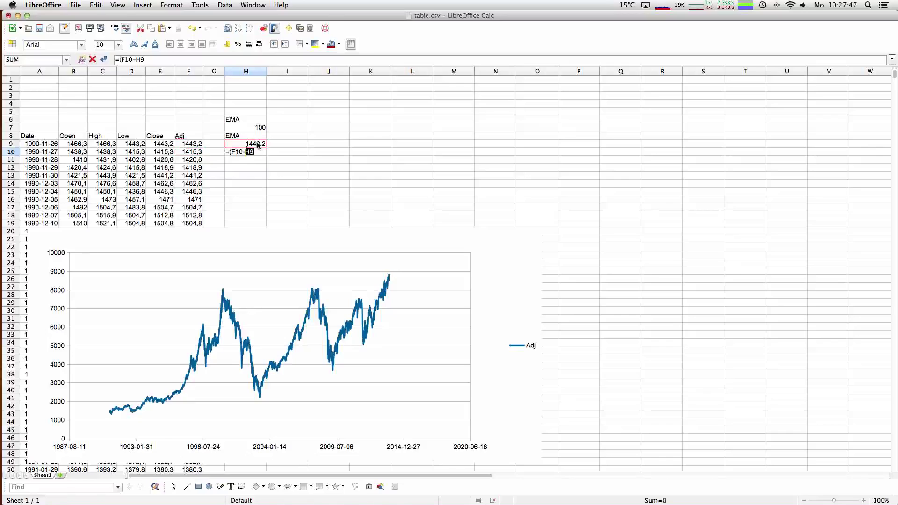
text()*()
text(2/()
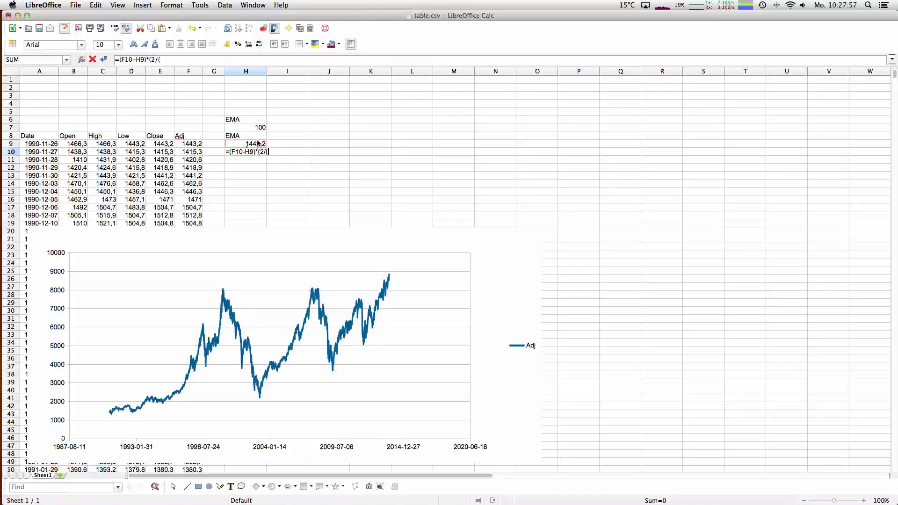
click(259, 129)
text(+1)
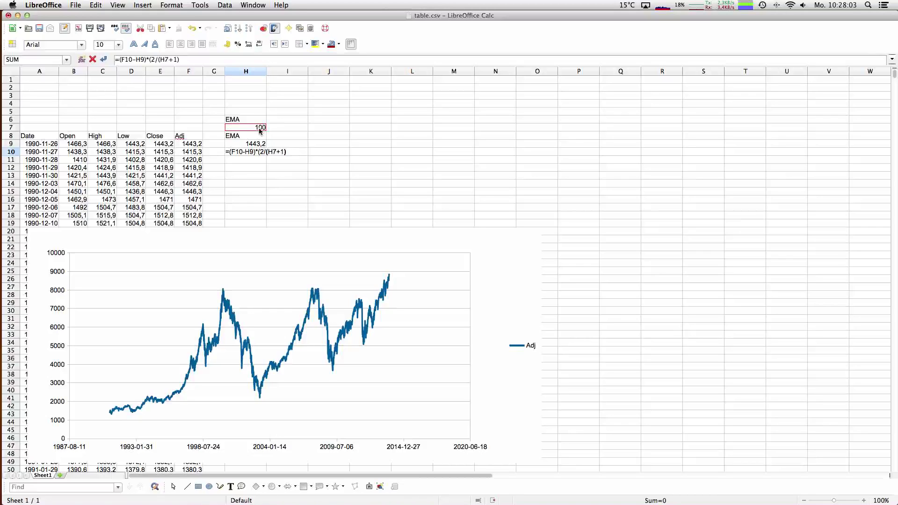
text()))
text(+)
click(256, 145)
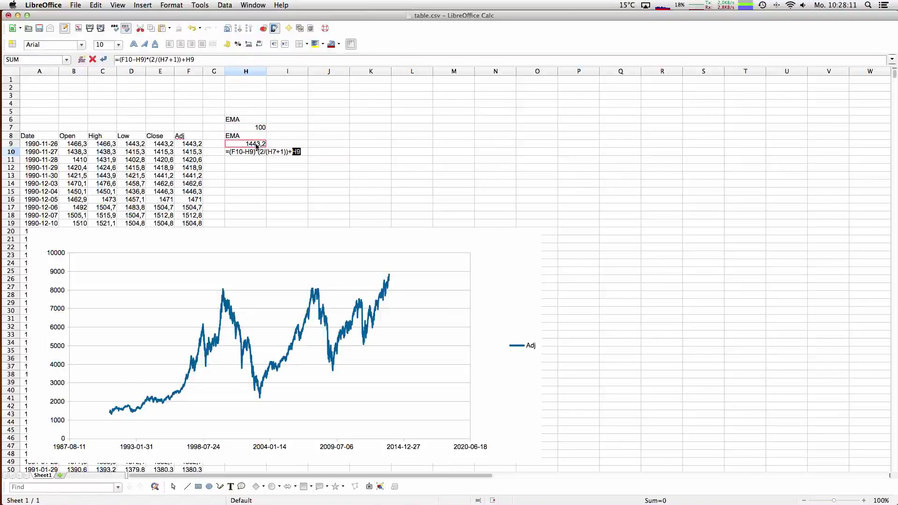
key(Return)
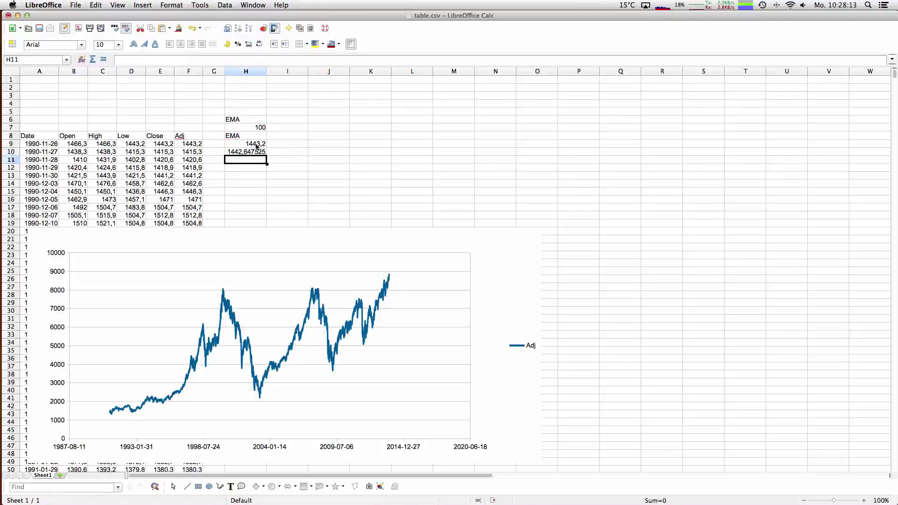
Put a placeholder 1 in H5809 and fill the EMA formula down H10:H5809
key(Left)
key(Left)
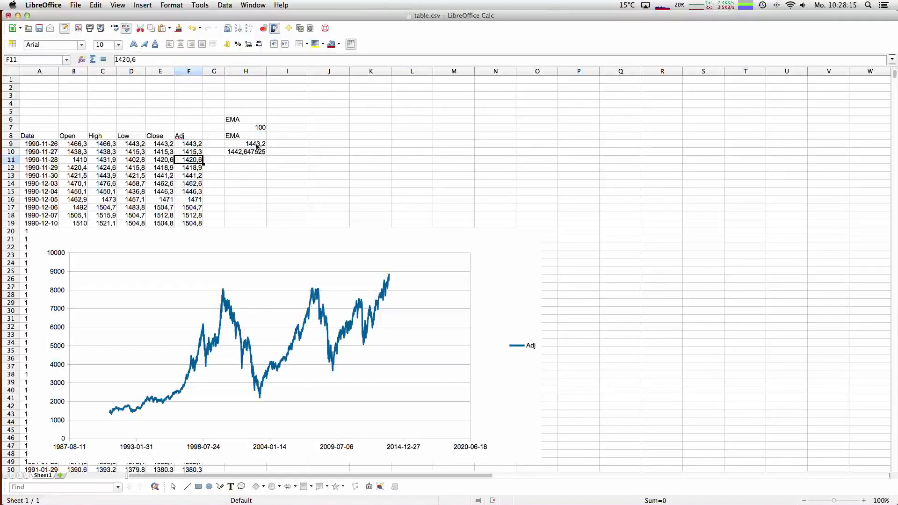
scroll(256, 146, down, 20)
key(ctrl+Down)
key(Right)
key(Right)
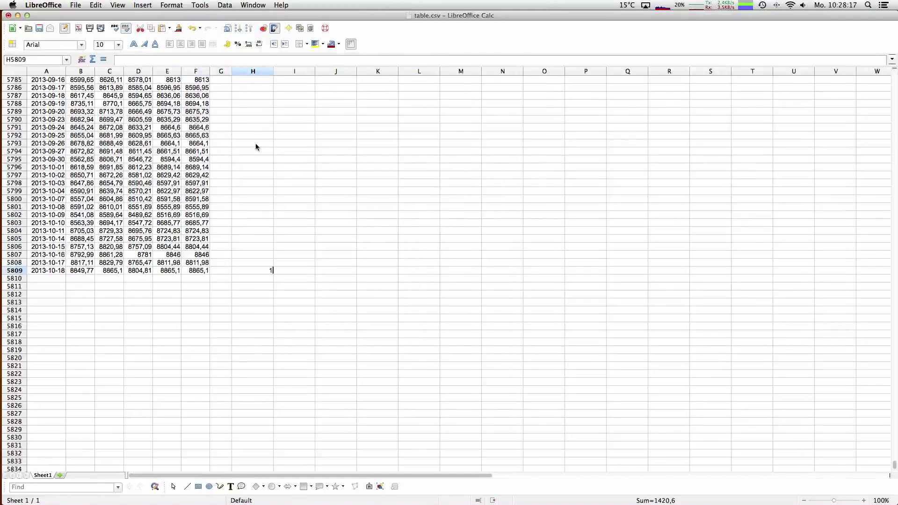
text(1)
key(Return)
key(Up)
key(ctrl+Up)
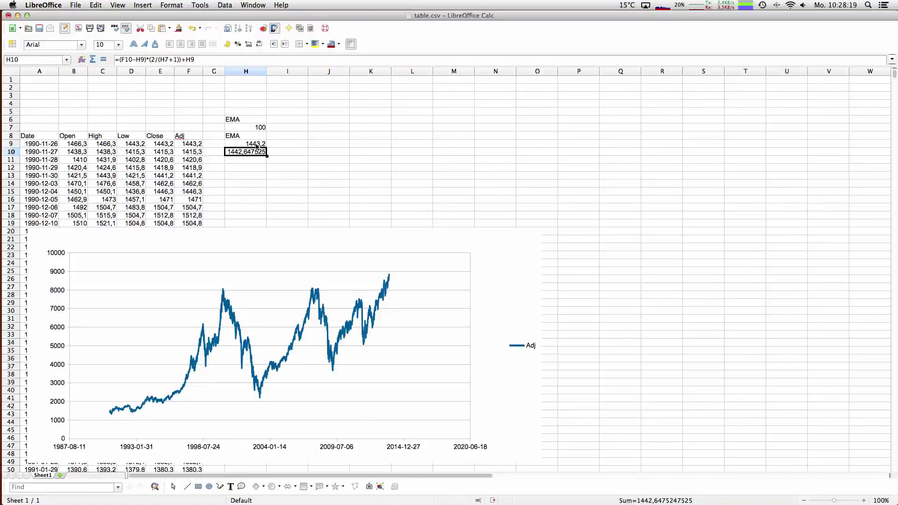
key(shift+Down)
key(ctrl+shift+Down)
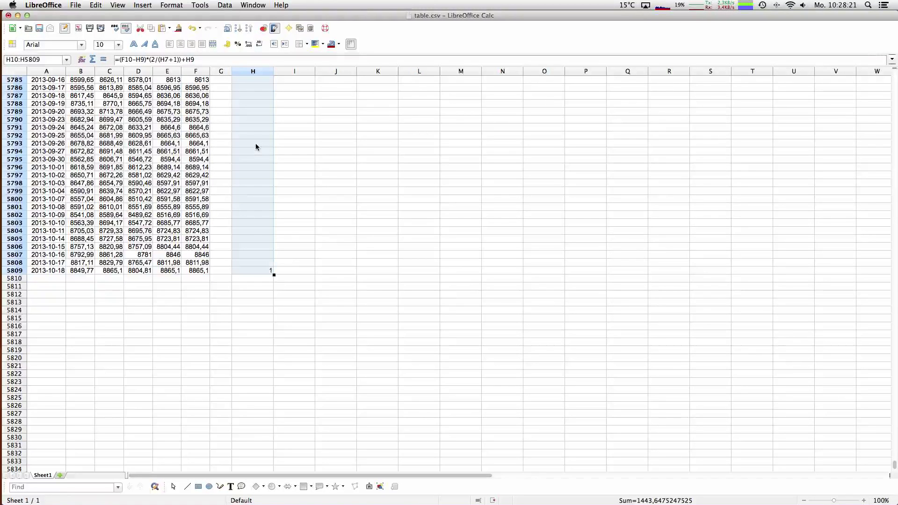
key(ctrl+d)
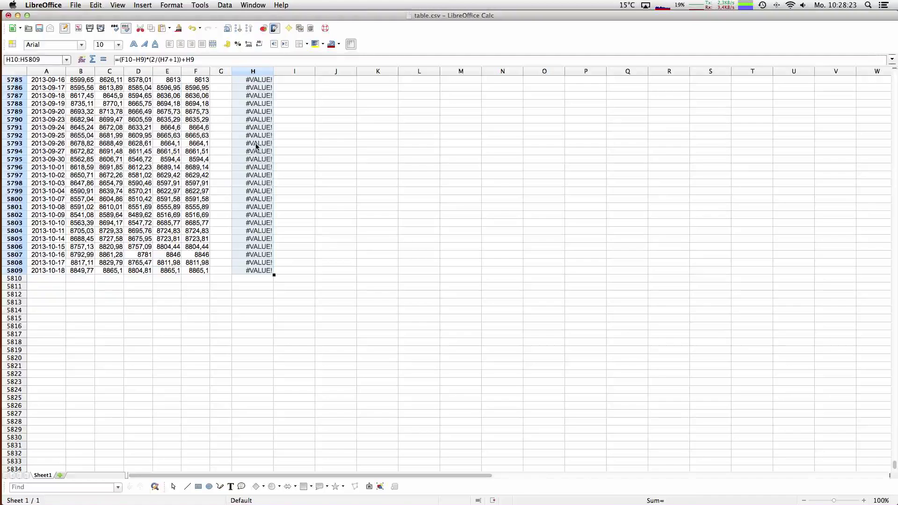
Compare the H10 and H11 formulas, finding H11 references H8 and shows #VALUE!
key(ctrl+Up)
key(ctrl+c)
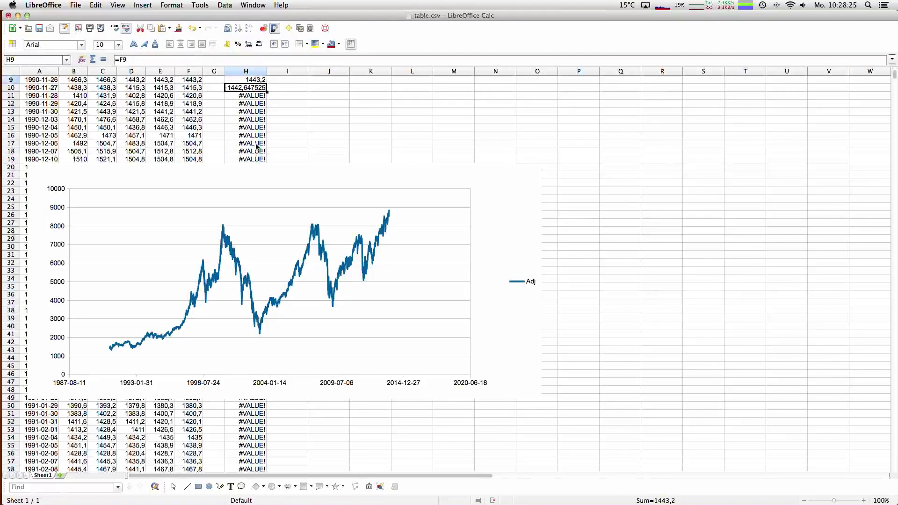
key(Up)
key(ctrl+Up)
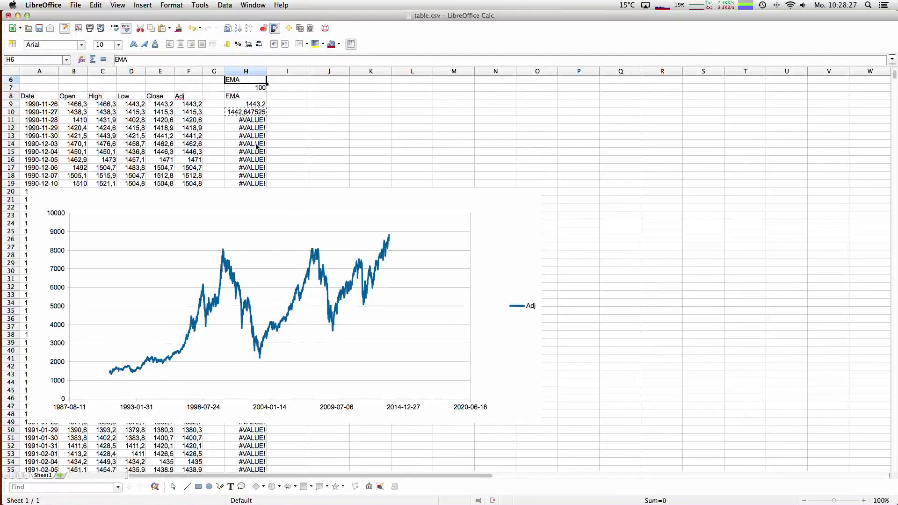
key(Down)
key(Down)
key(Down)
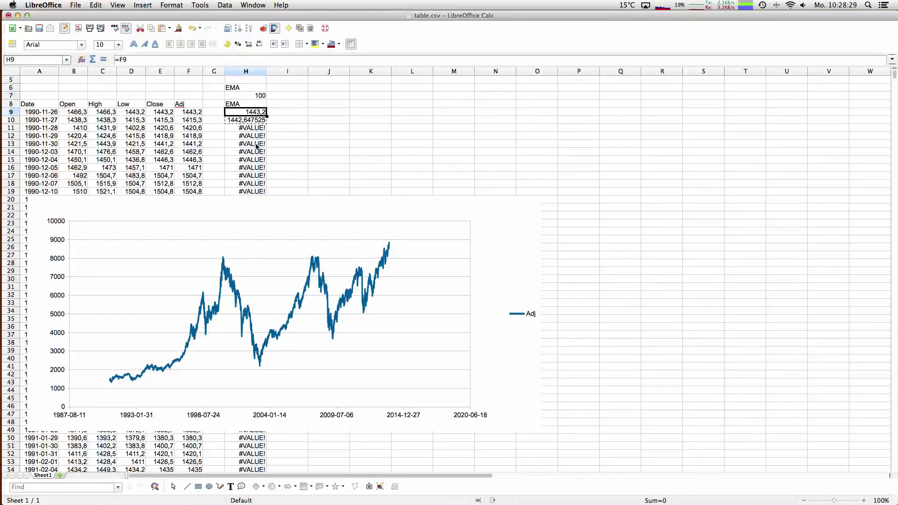
key(Down)
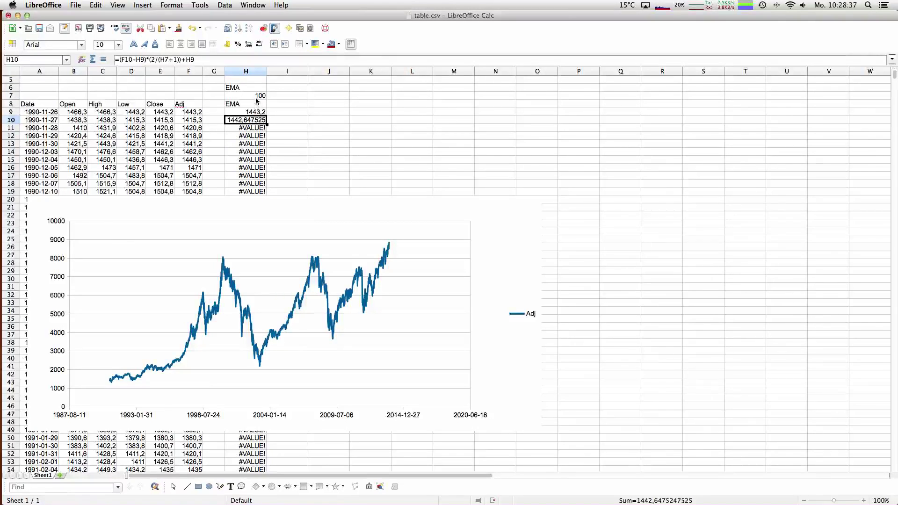
key(ctrl+c)
key(Down)
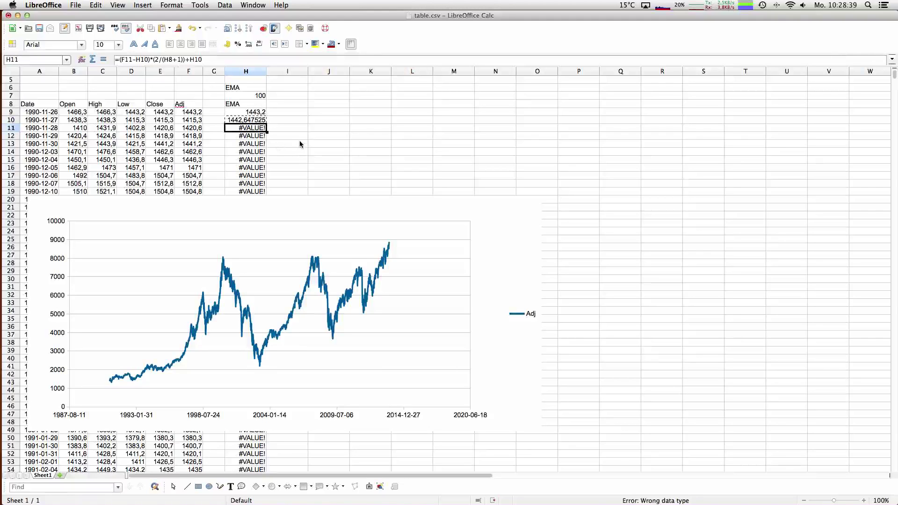
key(Escape)
key(Up)
key(ctrl+c)
key(Down)
key(Escape)
key(Up)
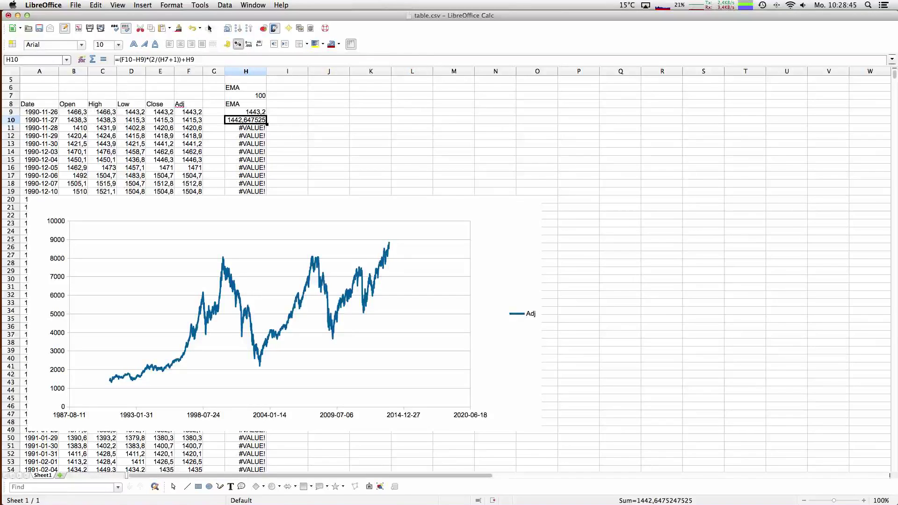
Anchor the EMA period reference in H10 as H$7
click(165, 59)
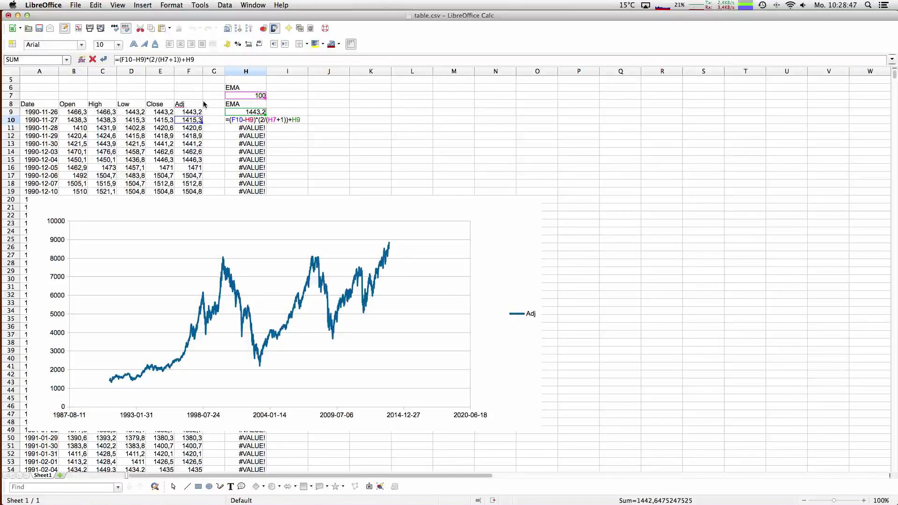
text($)
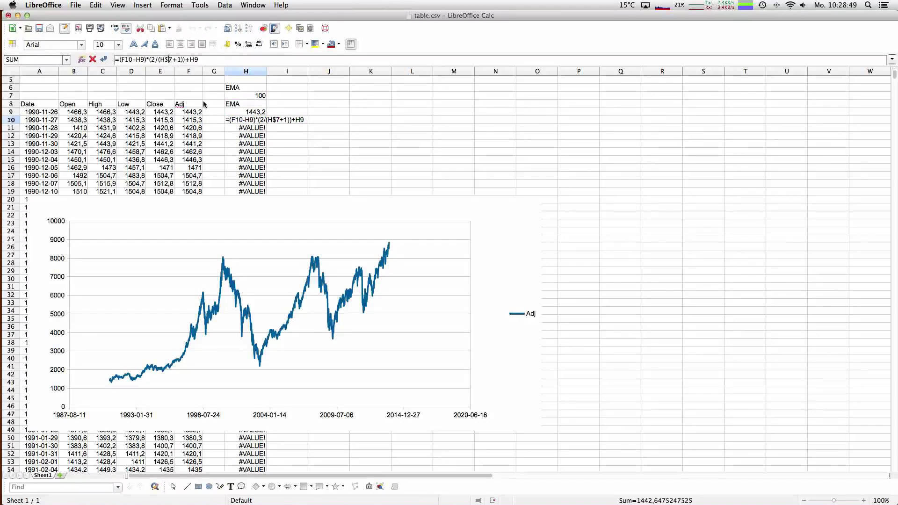
key(Return)
key(Up)
Copy the corrected EMA formula from H10 into H11:H5809
key(super+c)
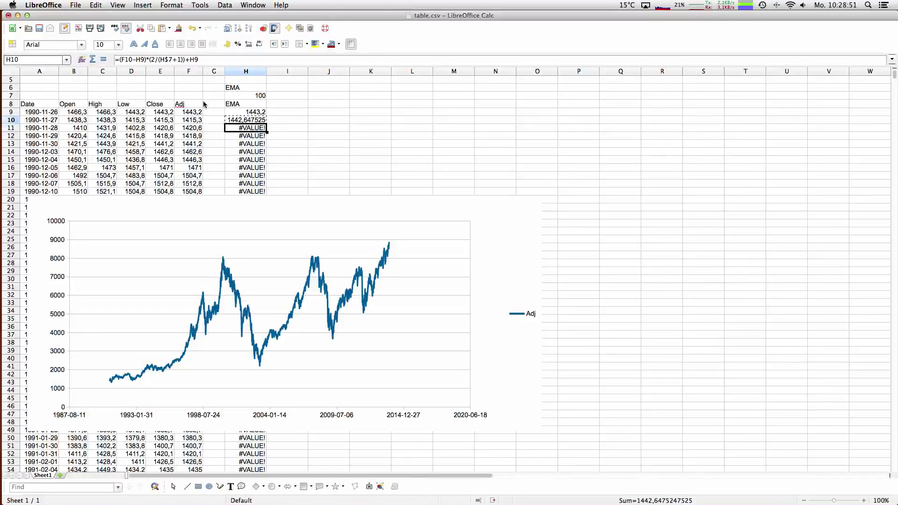
key(Down)
key(super+v)
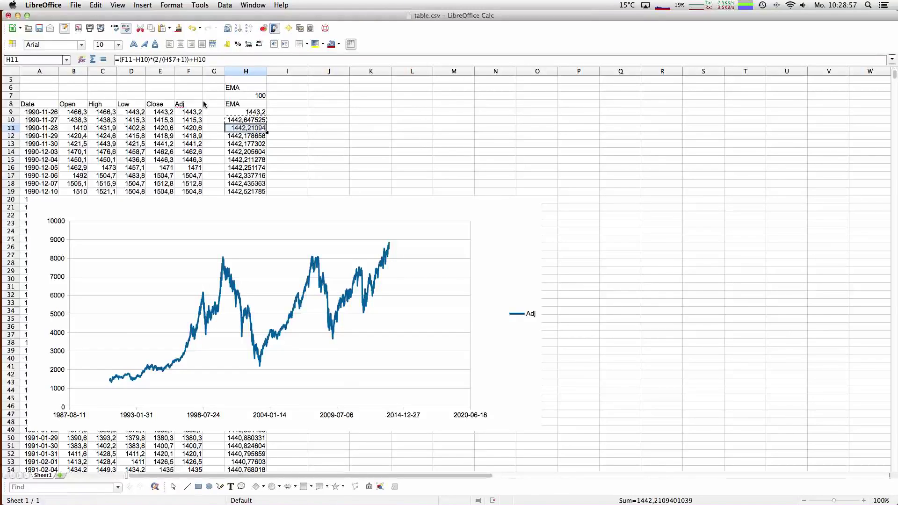
key(Up)
key(Down)
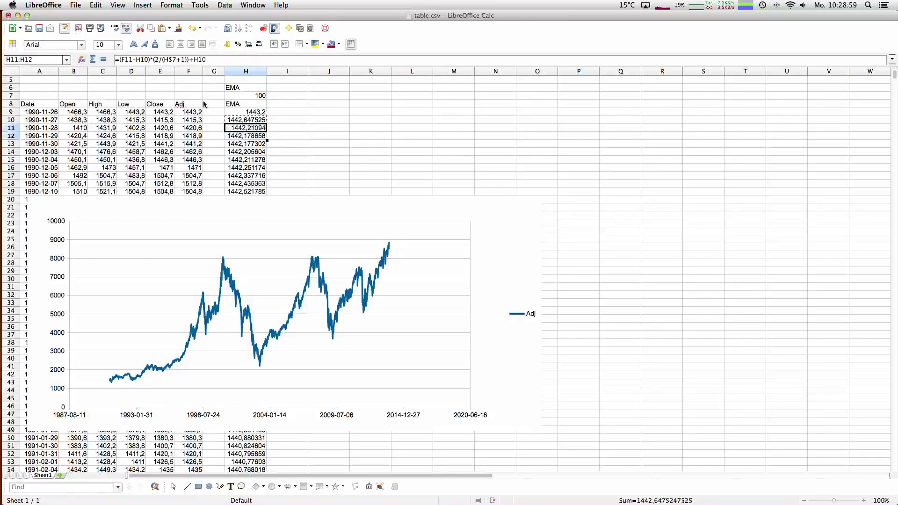
key(ctrl+shift+Down)
key(ctrl+v)
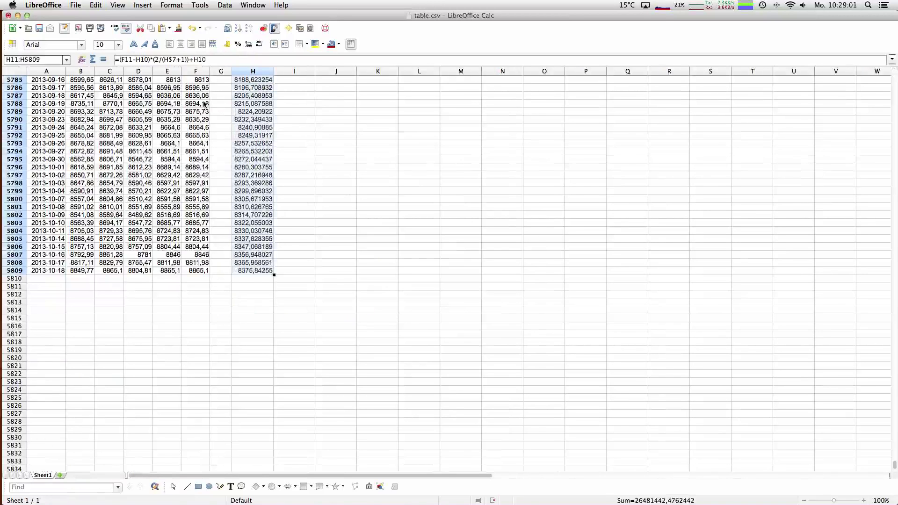
key(Up)
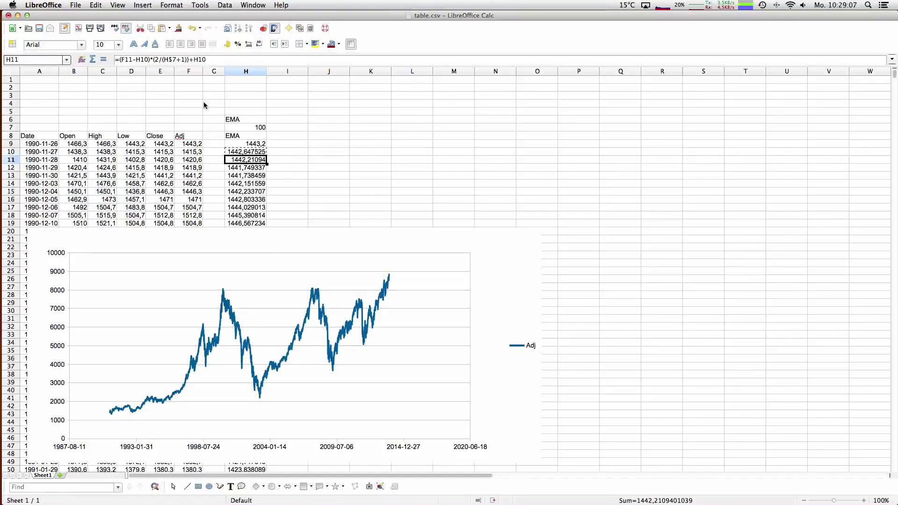
Put the Adj price chart into edit mode and bring up the Adj series options
right_click(365, 326)
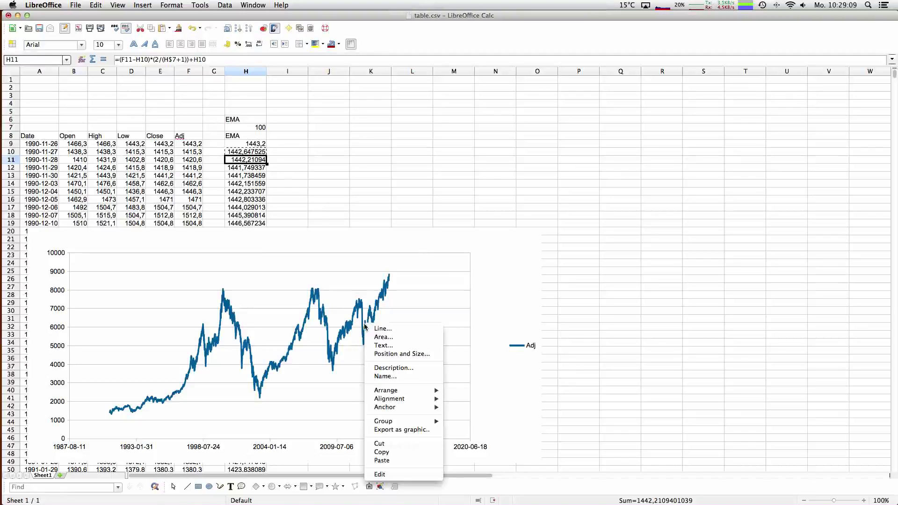
click(380, 474)
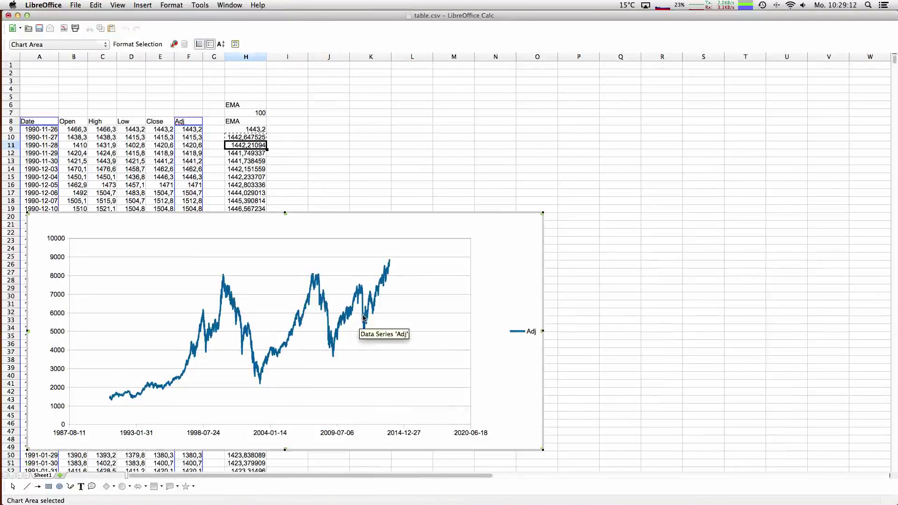
right_click(363, 315)
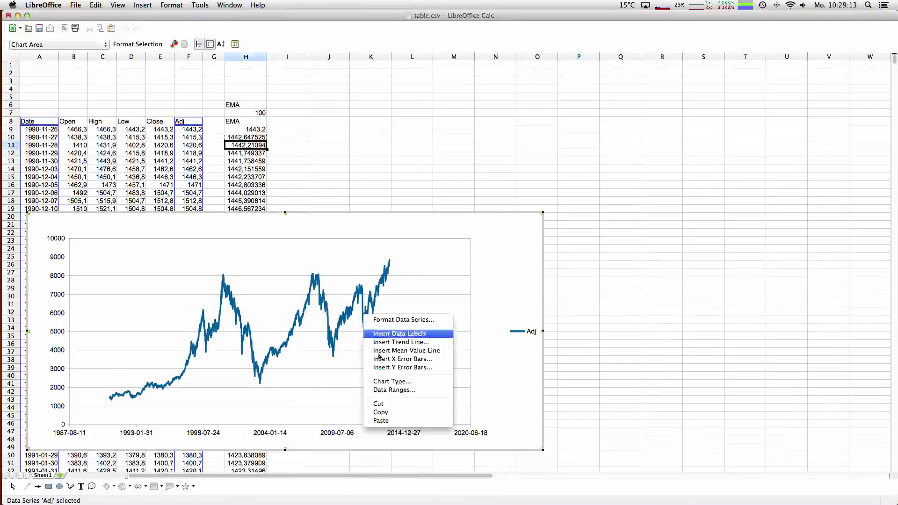
In Data Ranges, add a new series and copy the Adj series' Y-values range
click(396, 389)
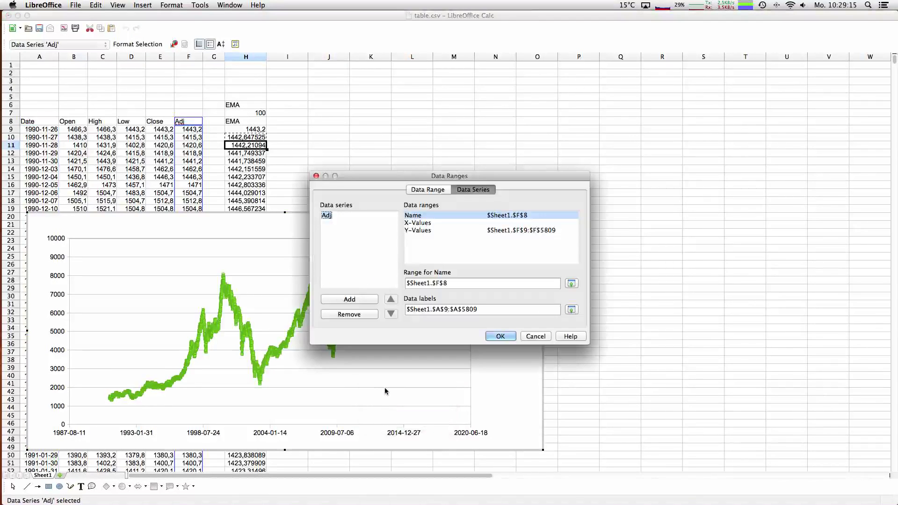
click(362, 300)
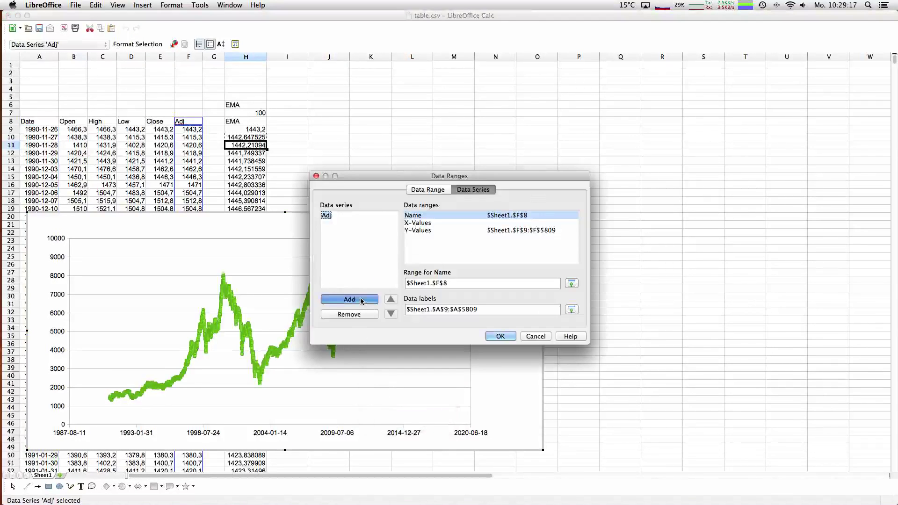
click(415, 225)
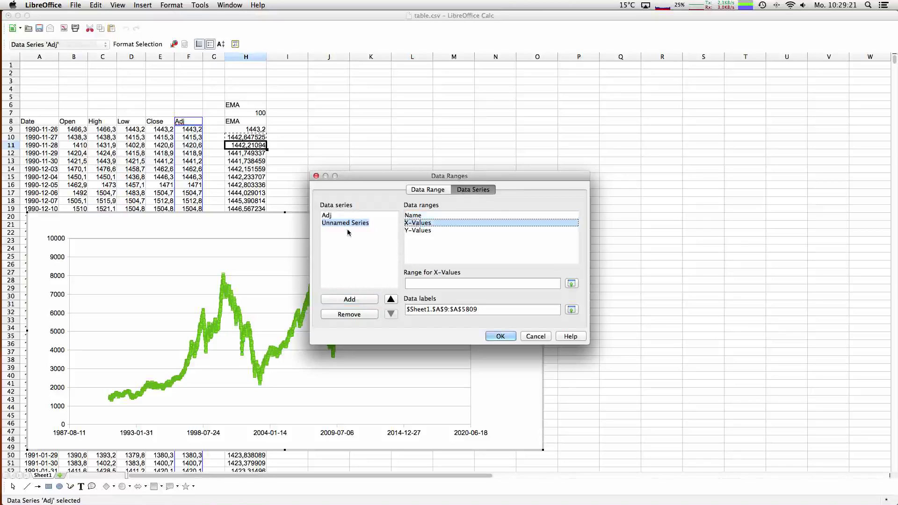
click(336, 216)
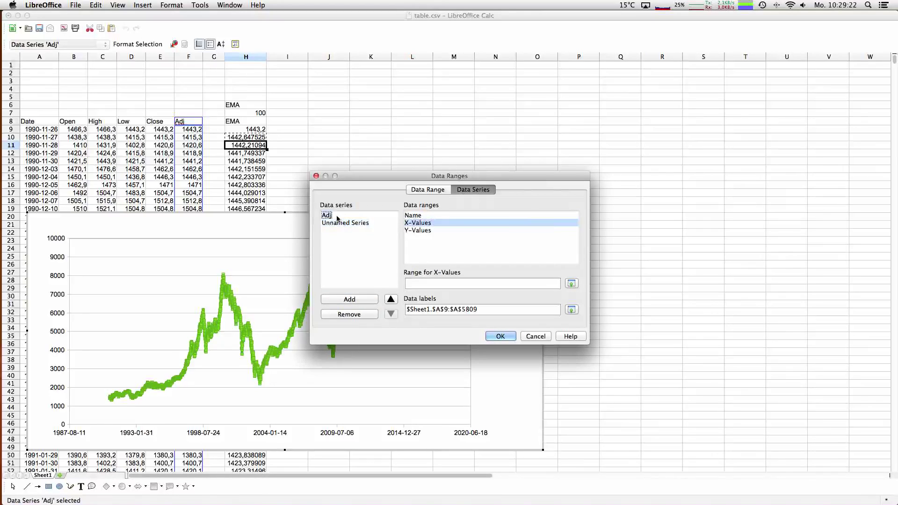
click(434, 232)
click(488, 283)
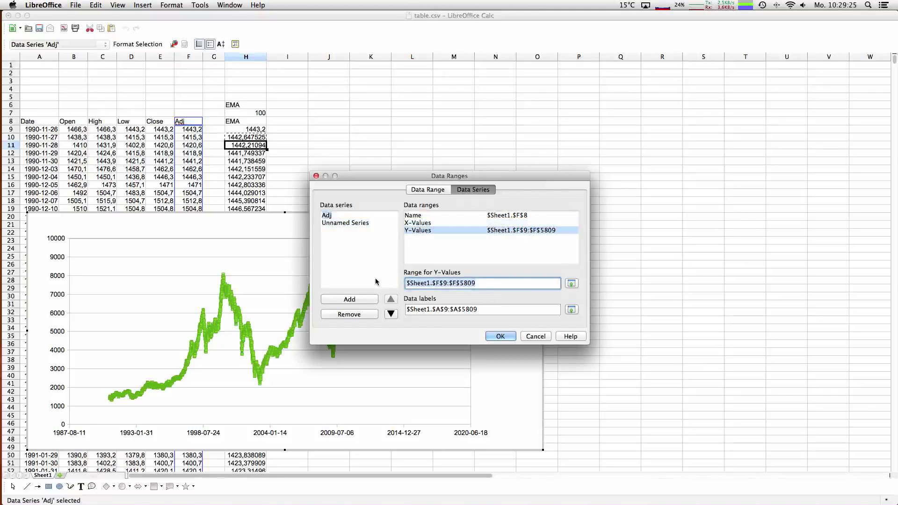
Set the new series' Y-values to $Sheet1.$H$9:$H$5809 and confirm
click(347, 223)
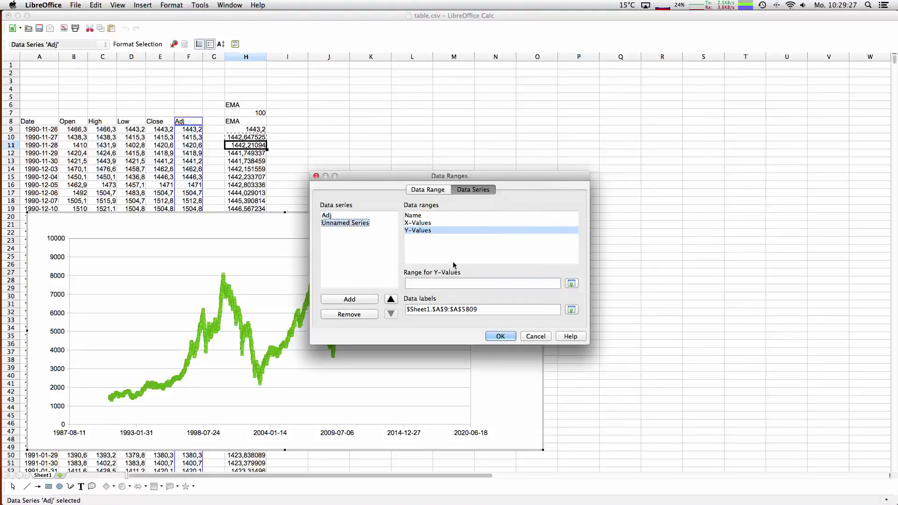
click(445, 282)
key(super+v)
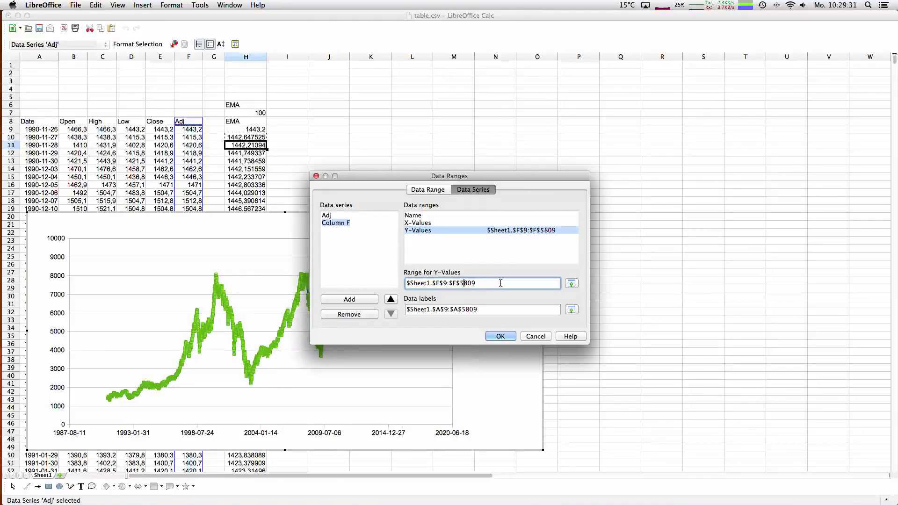
key(Left)
key(Left)
key(Left)
key(BackSpace)
text(h)
key(Left)
key(Left)
key(Left)
key(BackSpace)
text(h)
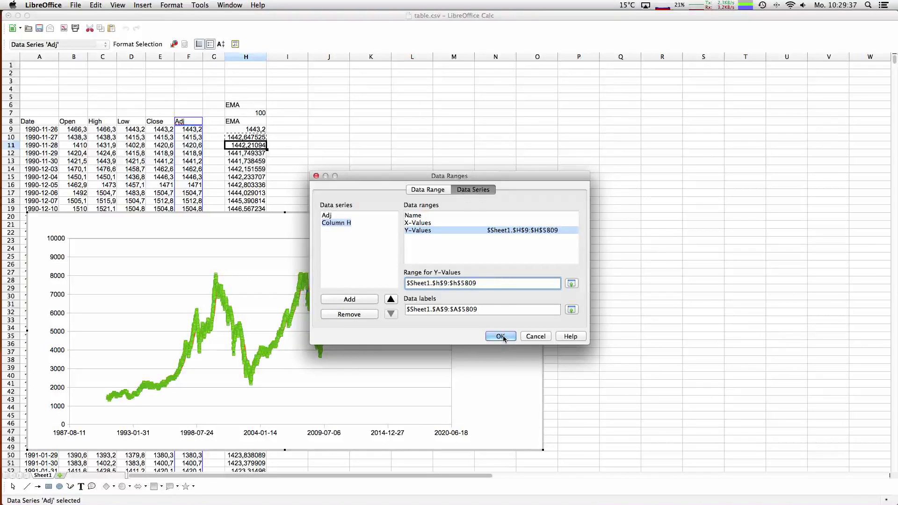
click(500, 336)
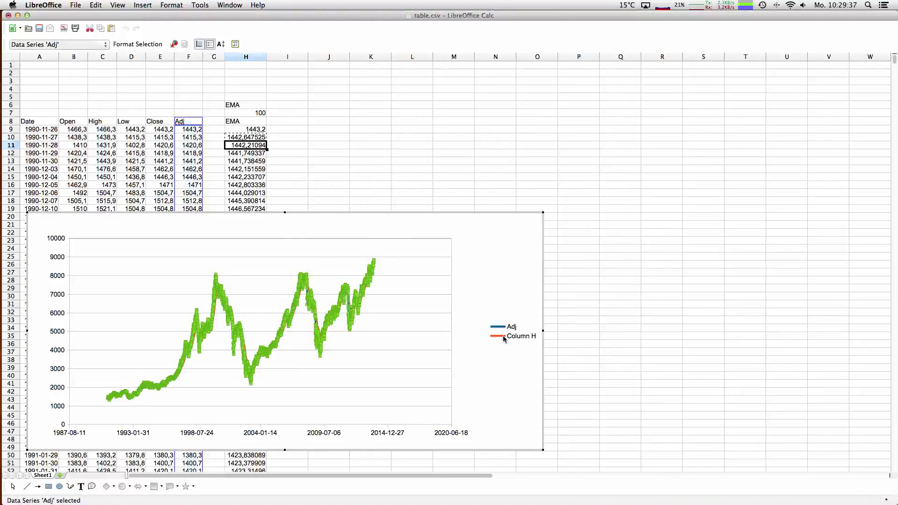
Leave chart editing and change the EMA period in H7 to 200
click(401, 168)
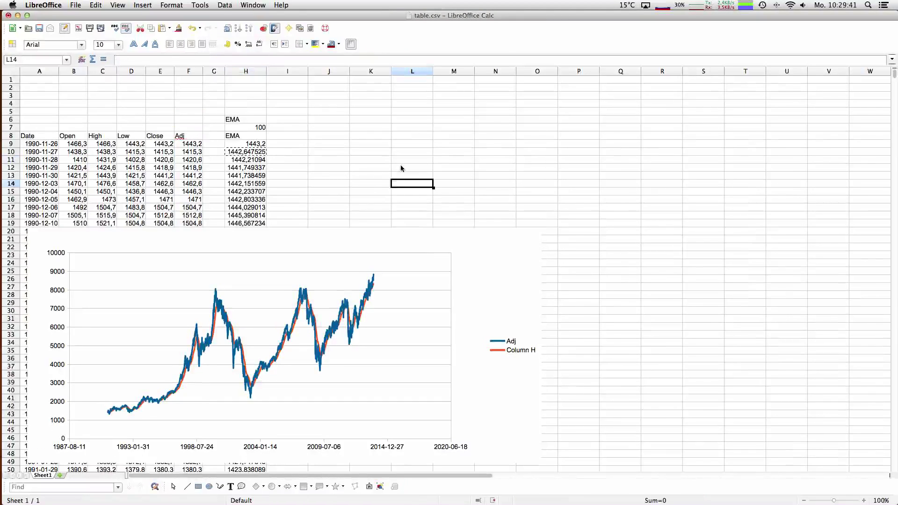
key(Up)
key(Up)
key(Up)
key(Up)
key(Up)
key(Up)
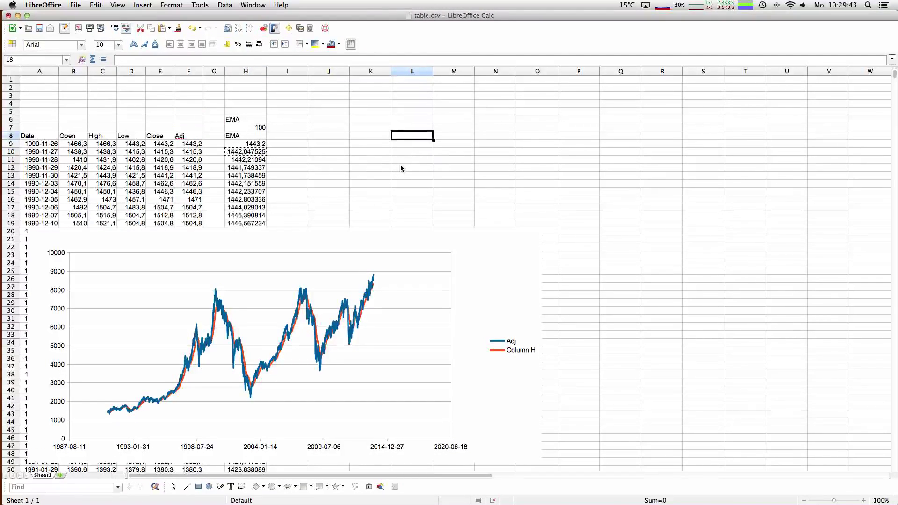
key(Up)
key(Left)
key(Left)
key(Left)
key(Left)
text(200)
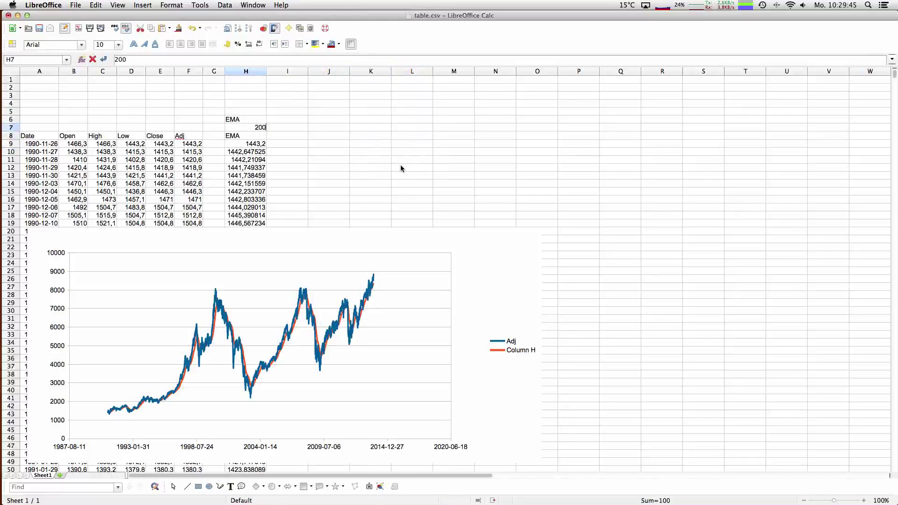
key(Return)
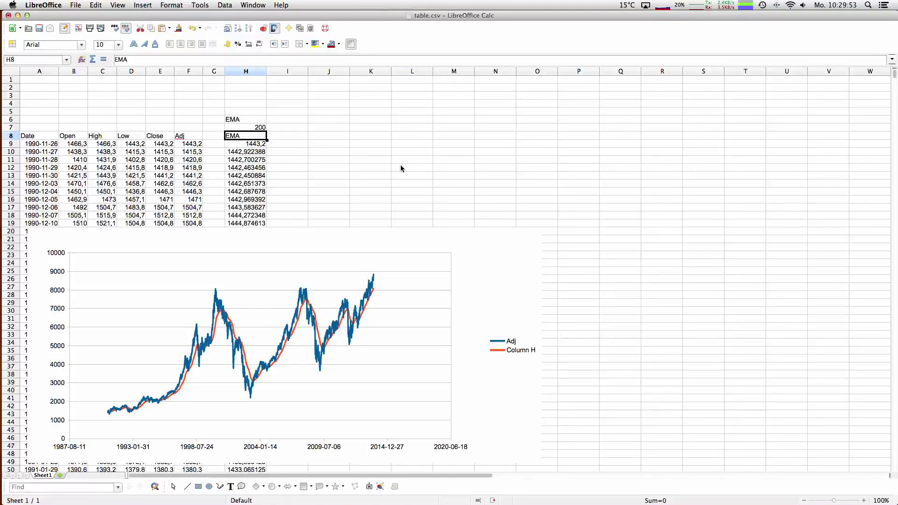
Raise the EMA period in H7 to 400 for a smoother EMA curve
key(Up)
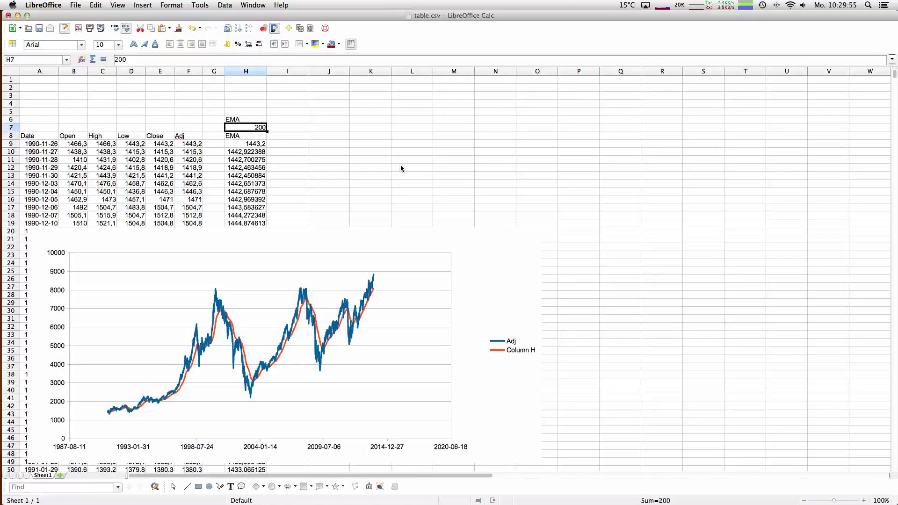
text(400)
key(Return)
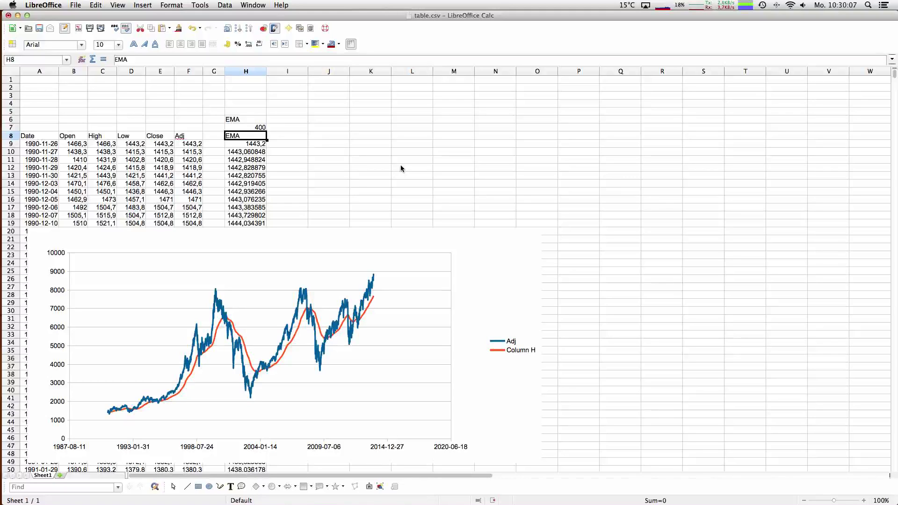
key(Right)
key(Right)
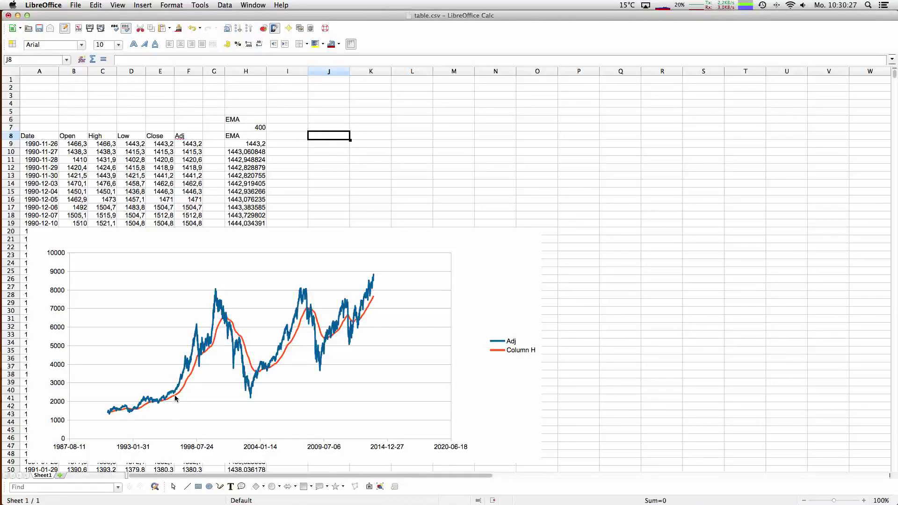
Head J8 'Call/Put' and enter =if(F9>=H9;1;-1) in J9, which returns 1
text(Call/P)
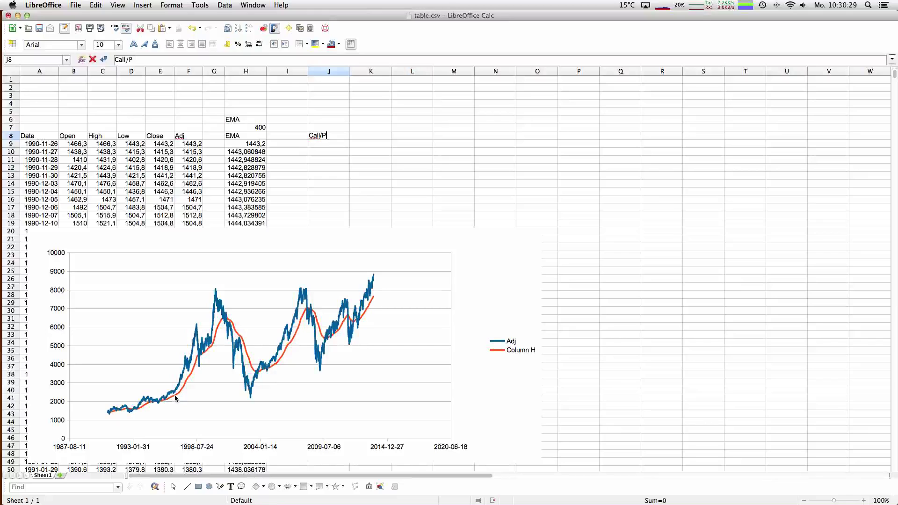
text(ut)
key(Return)
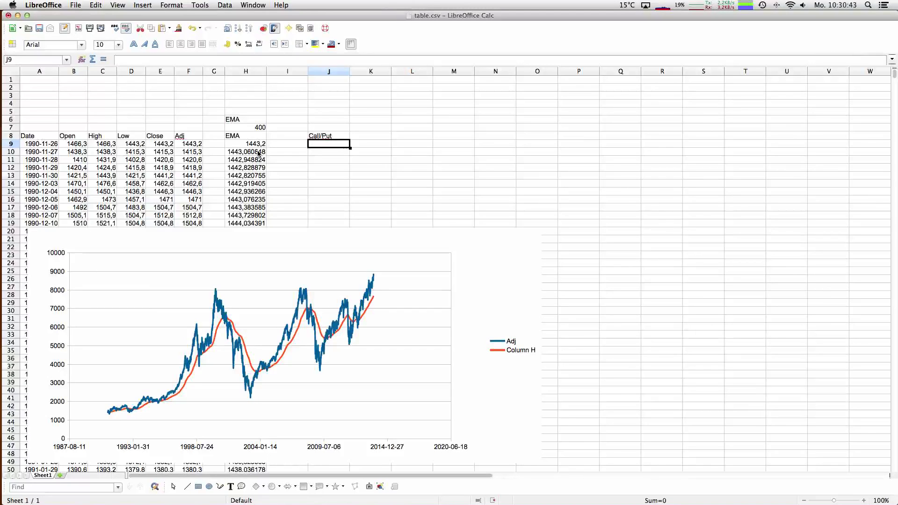
text(=)
text(if)
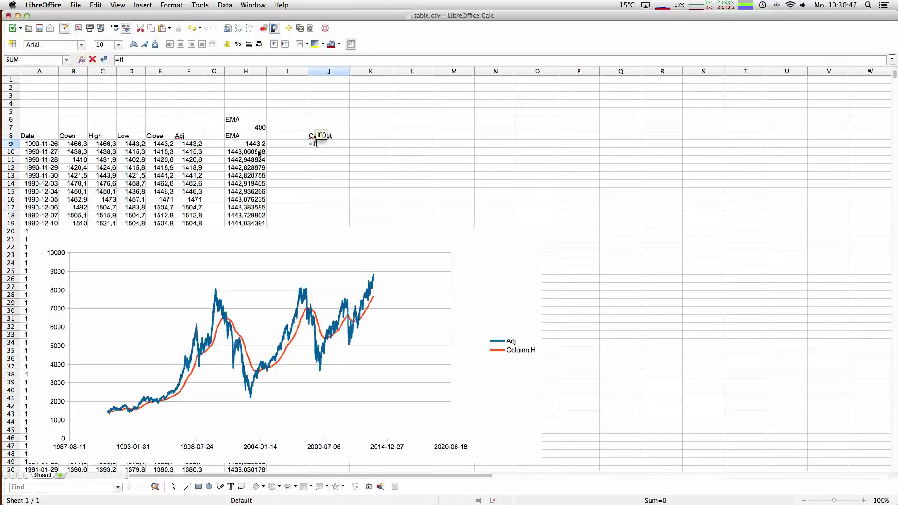
text(()
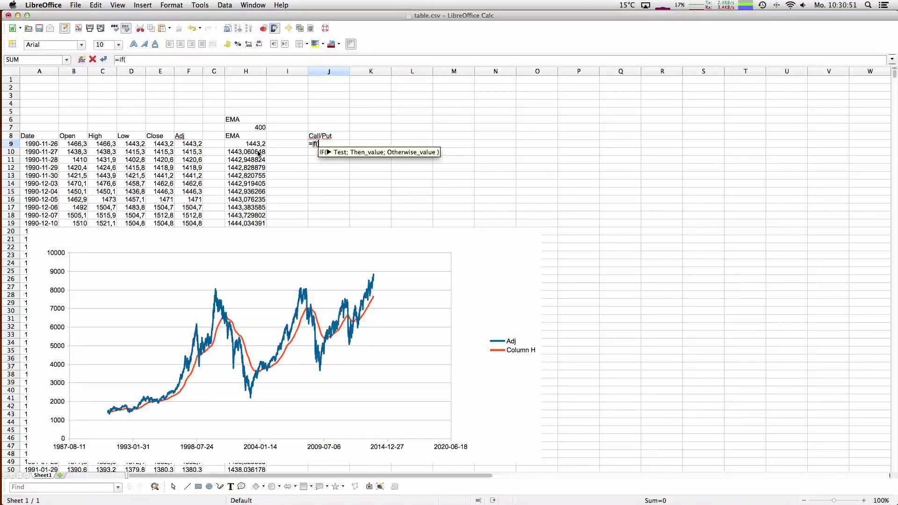
click(190, 145)
text(>=)
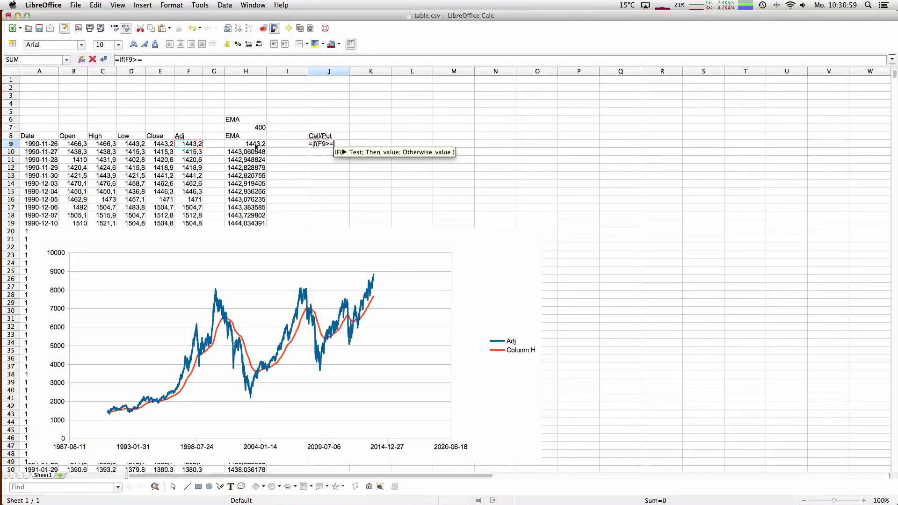
click(255, 145)
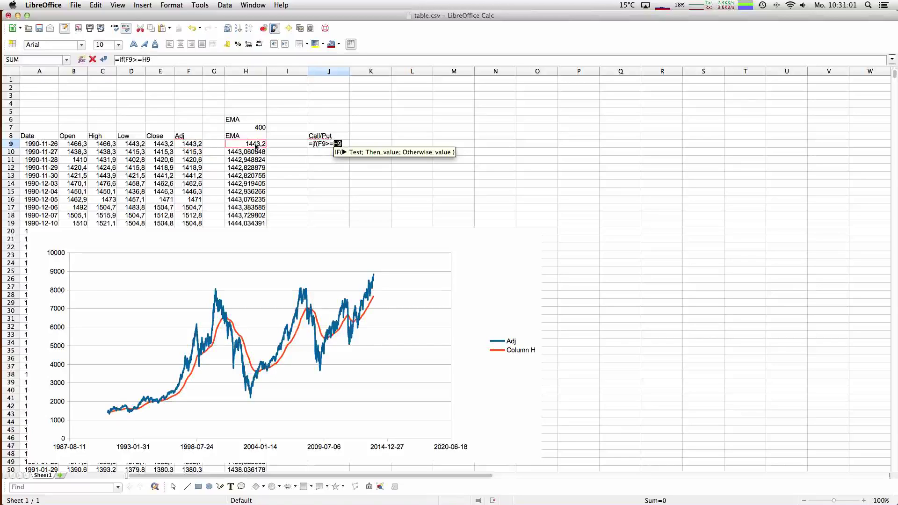
text(;)
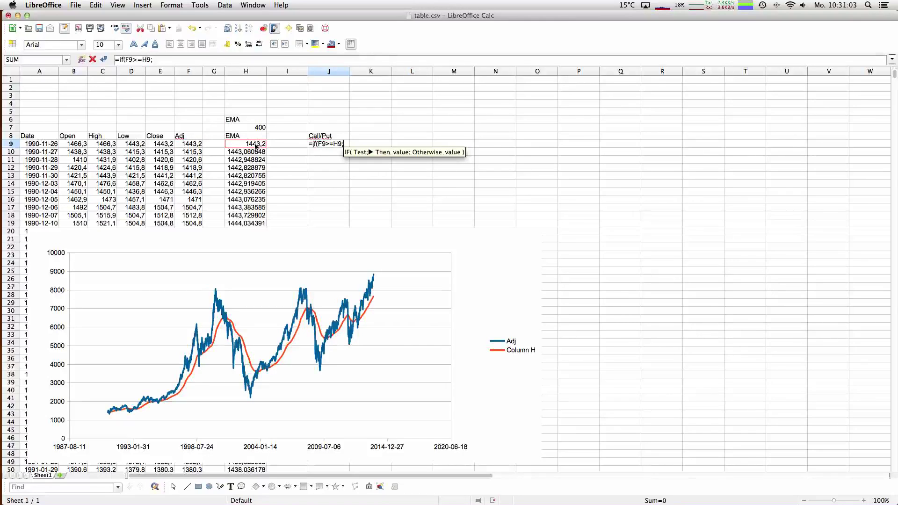
text(1)
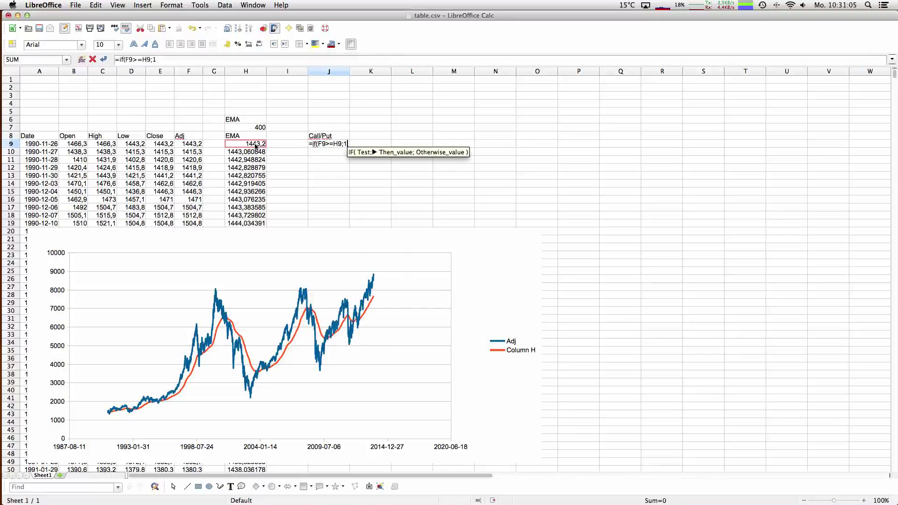
text(;)
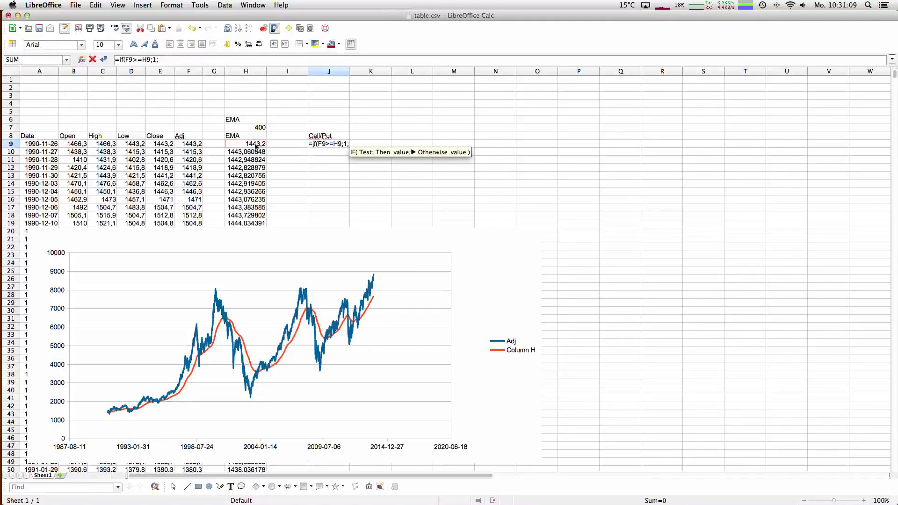
text(-1))
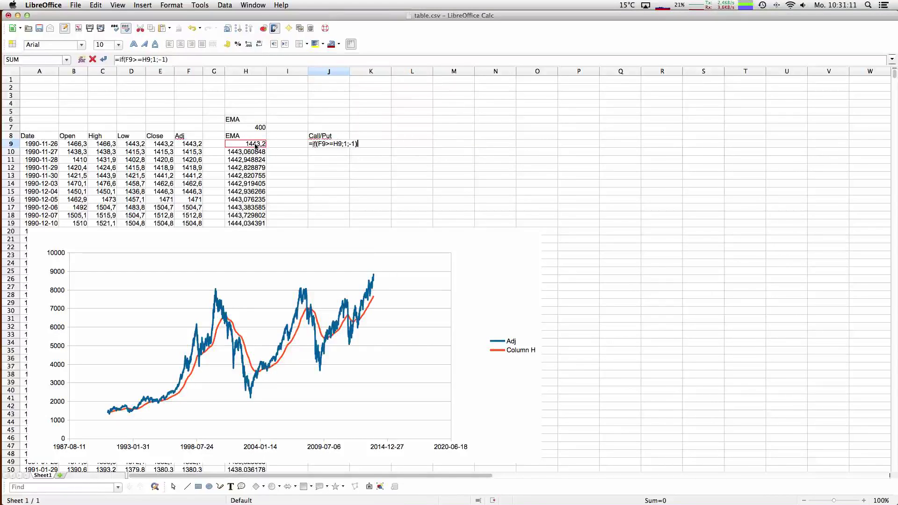
key(Return)
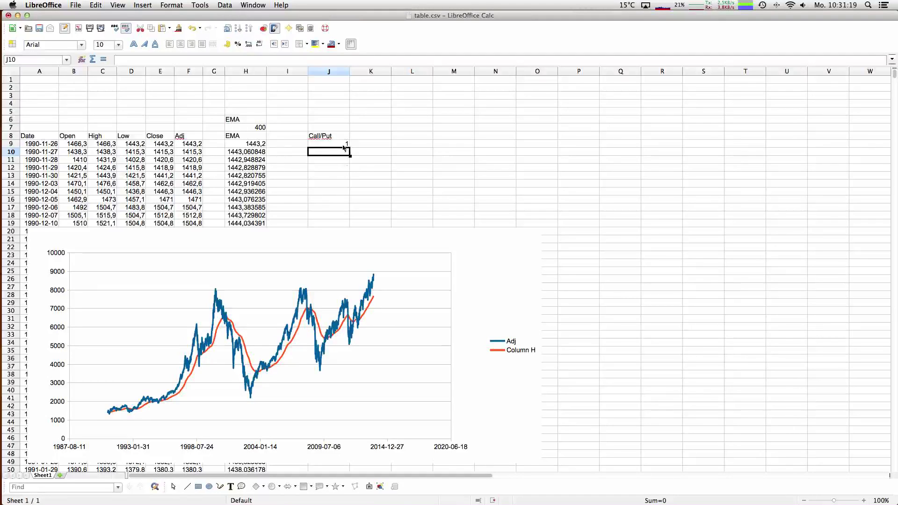
Fill the Call/Put formula down J10:J5809 and check the 1/-1 signals
click(250, 153)
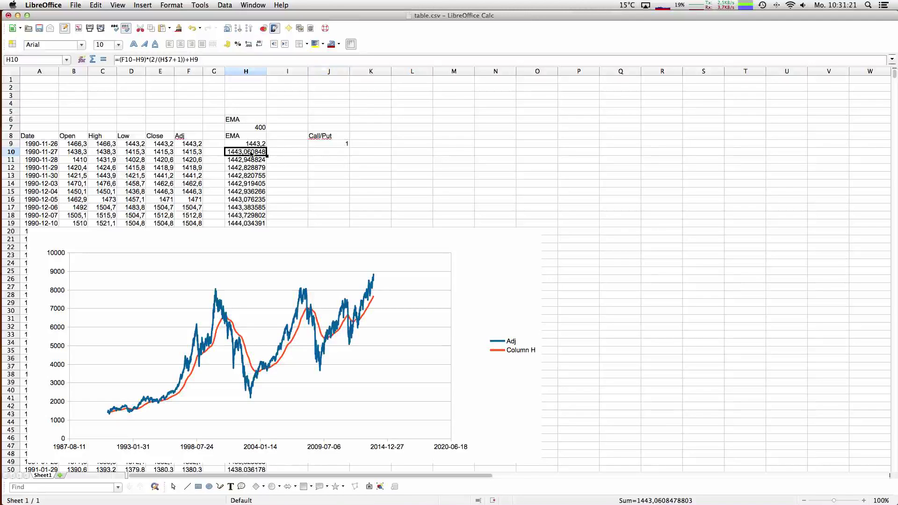
key(ctrl+Down)
key(Right)
key(Right)
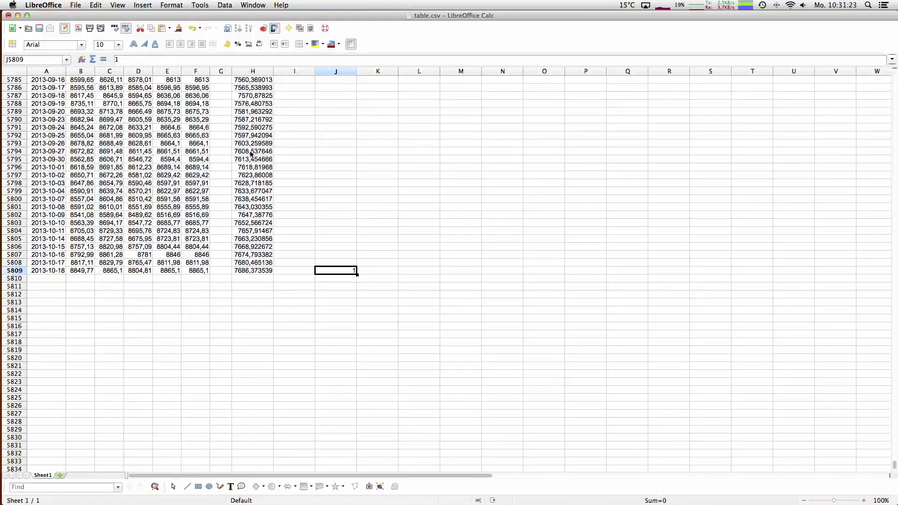
key(ctrl+Up)
key(Down)
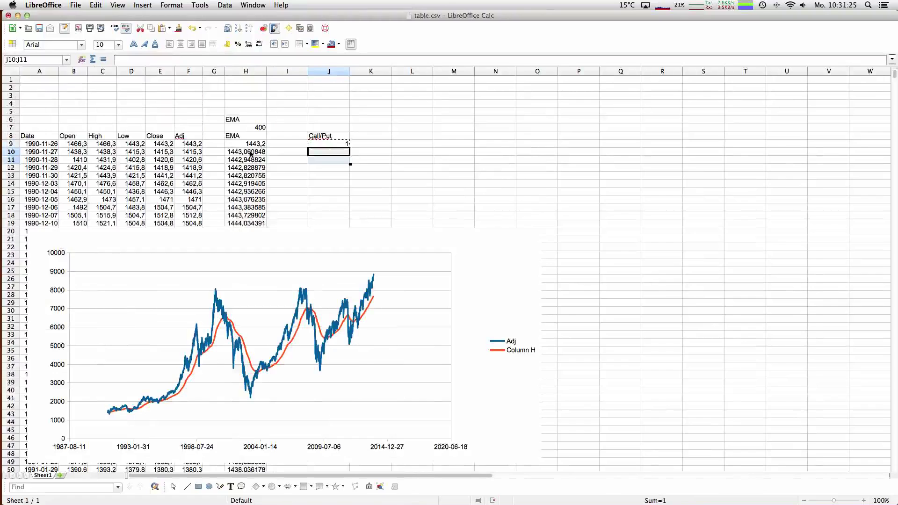
key(ctrl+shift+Down)
key(ctrl+d)
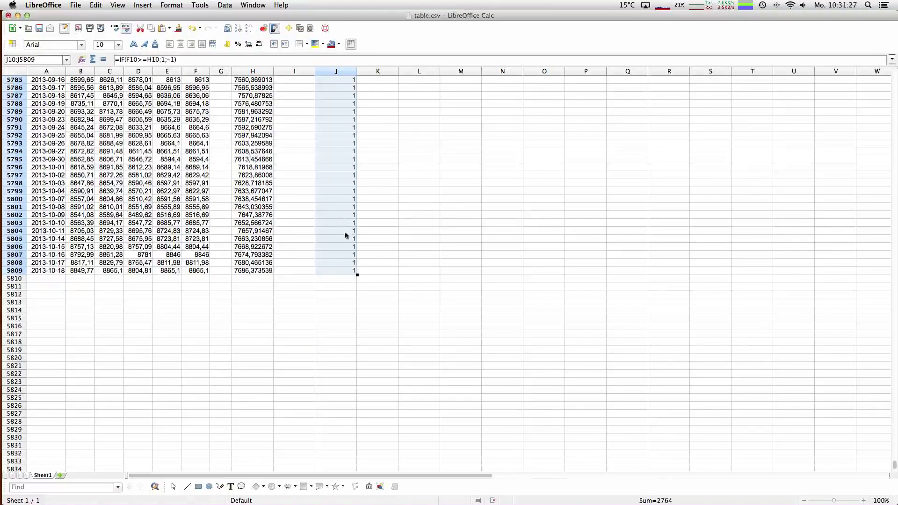
key(Up)
key(Up)
key(Up)
key(Up)
key(Up)
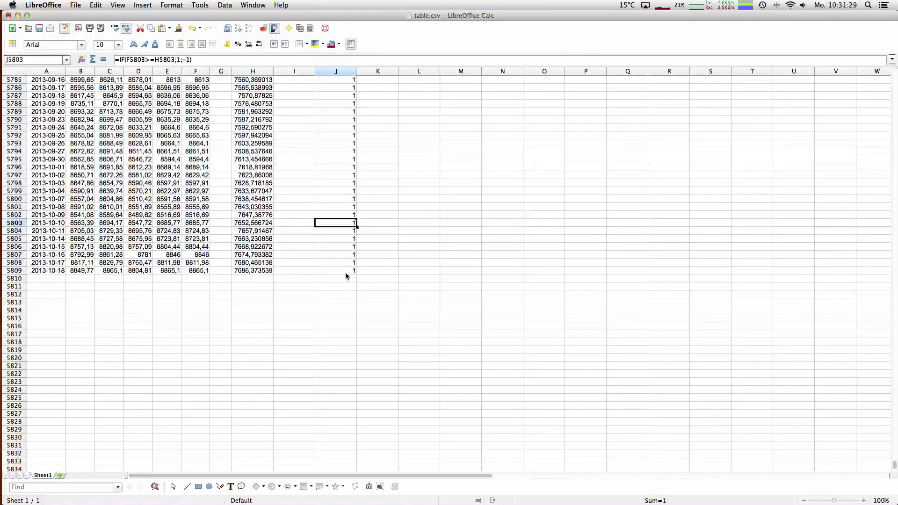
key(Up)
key(Up)
key(Up)
key(Up)
key(Up)
key(Up)
key(Up)
key(Up)
key(Up)
key(Up)
key(Up)
key(Up)
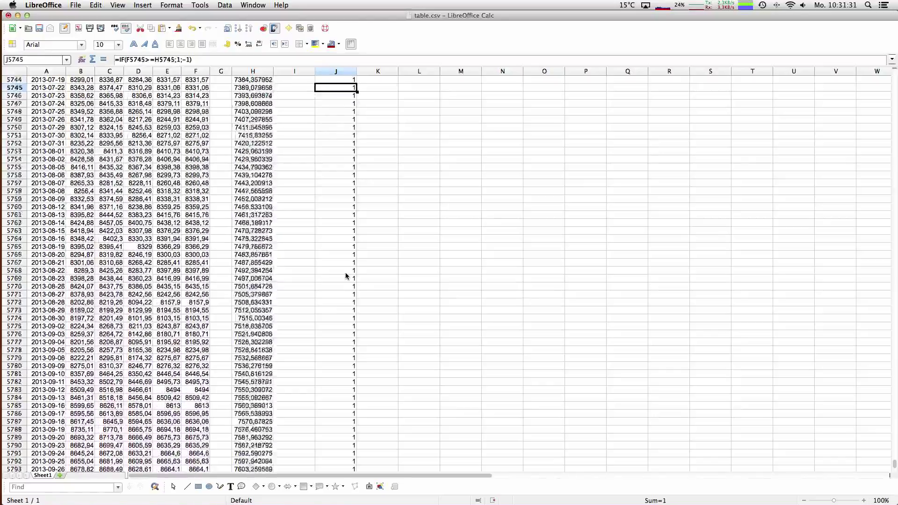
key(Up)
key(Up)
key(Up)
key(Up)
key(Up)
key(Up)
key(Up)
key(Up)
key(Up)
key(Up)
key(Up)
key(Up)
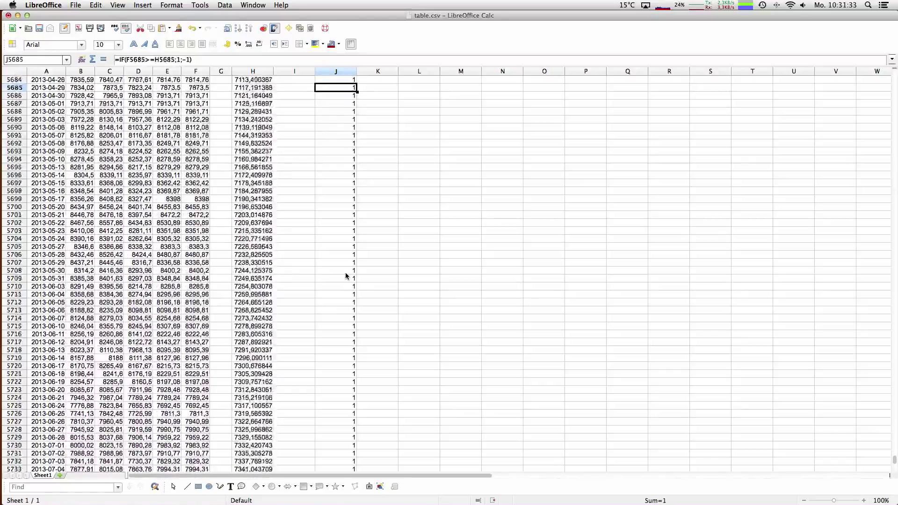
key(Up)
key(Up)
key(Up)
key(Up)
key(Up)
key(Up)
key(Up)
key(Up)
key(Up)
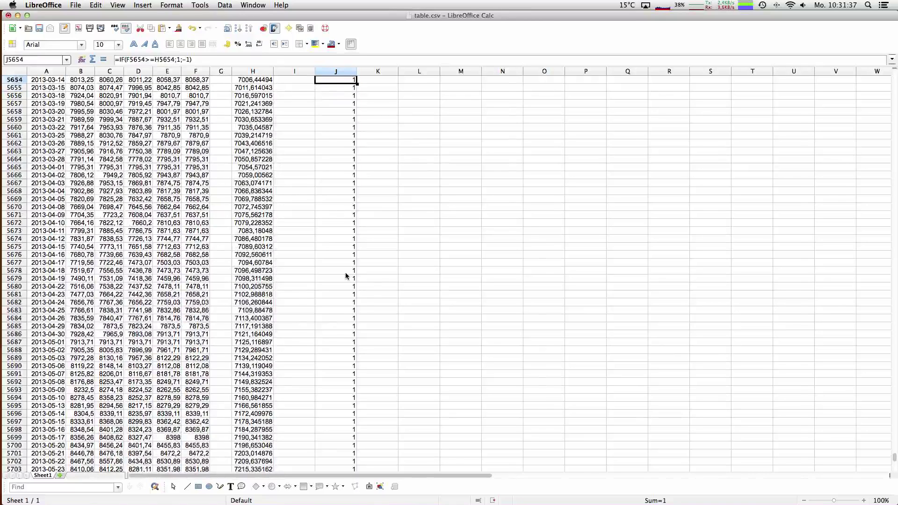
key(ctrl+Up)
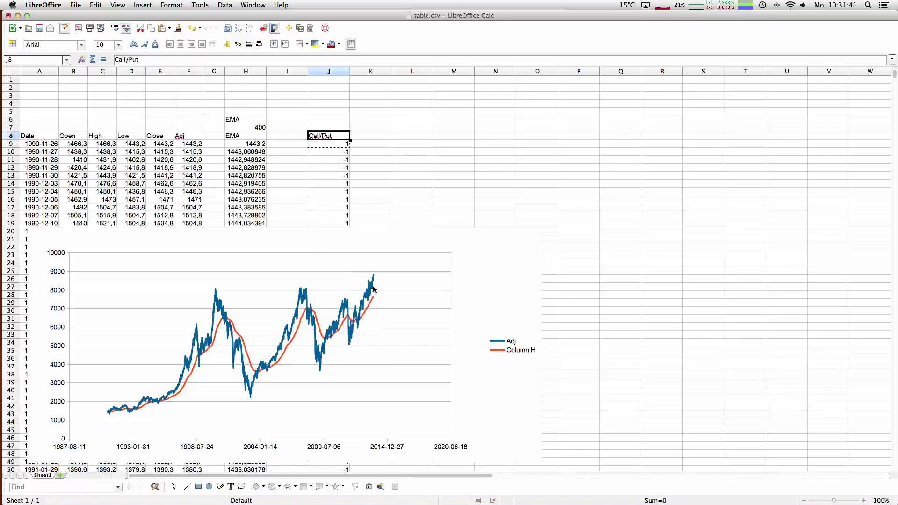
Select K8, the empty cell beside Call/Put, for a new column heading
click(378, 135)
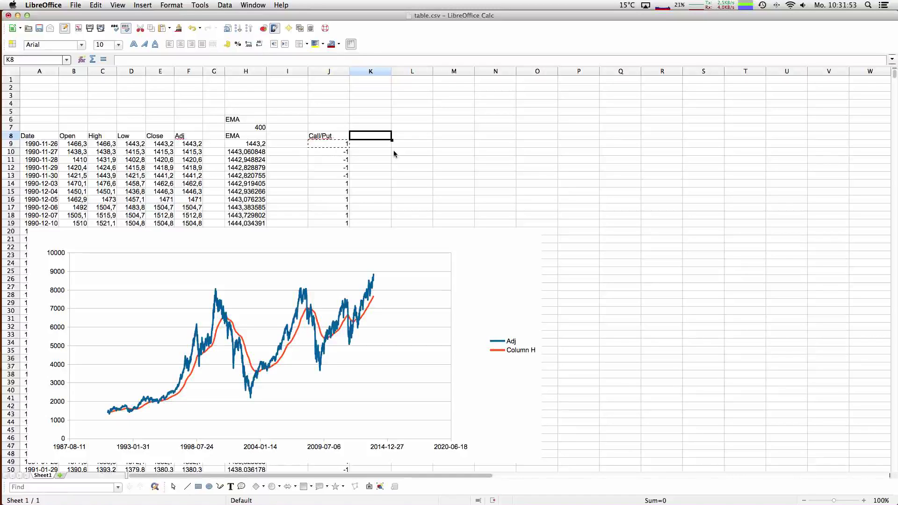
Head column K with GV and enter =(F10-F9)*J9 in K10
text(GV)
key(Return)
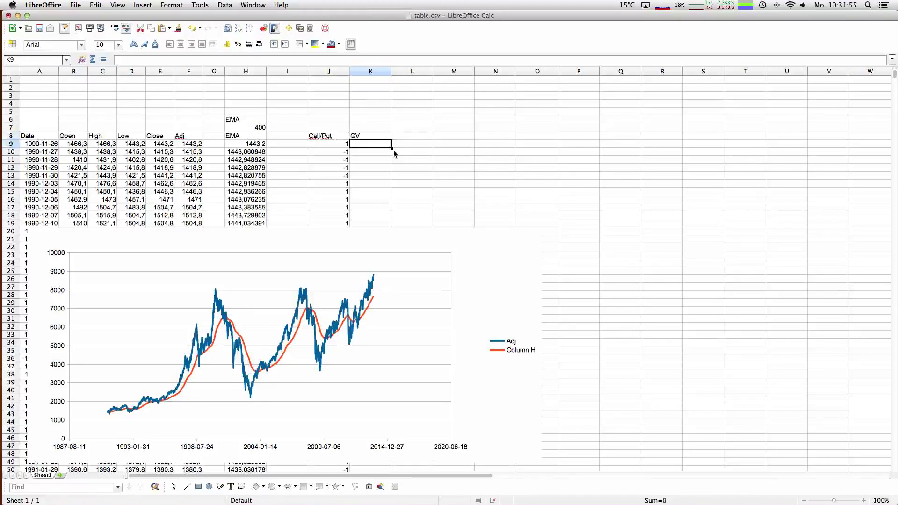
key(Down)
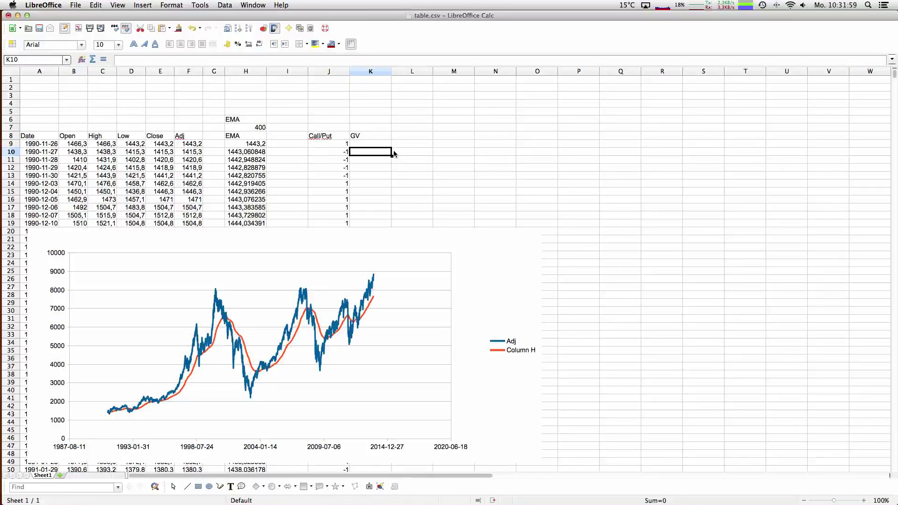
text(=)
text(()
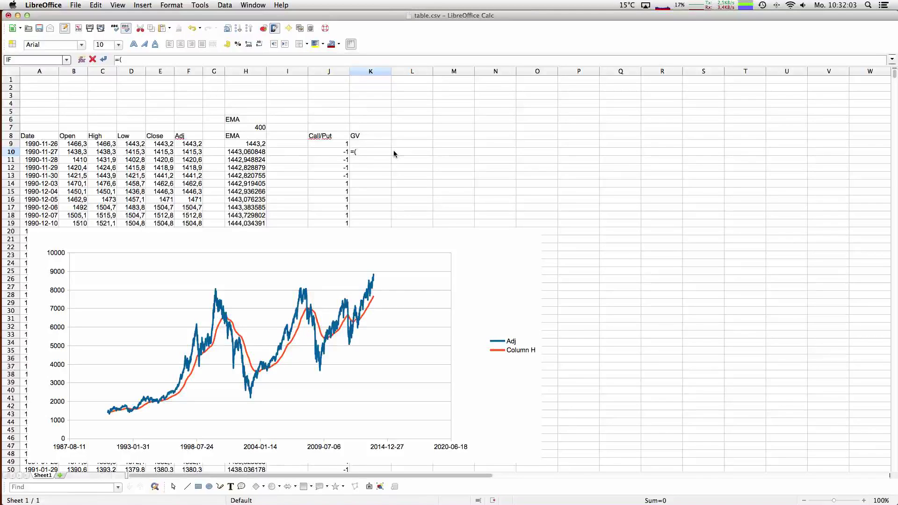
click(191, 153)
text(-)
click(195, 145)
text())
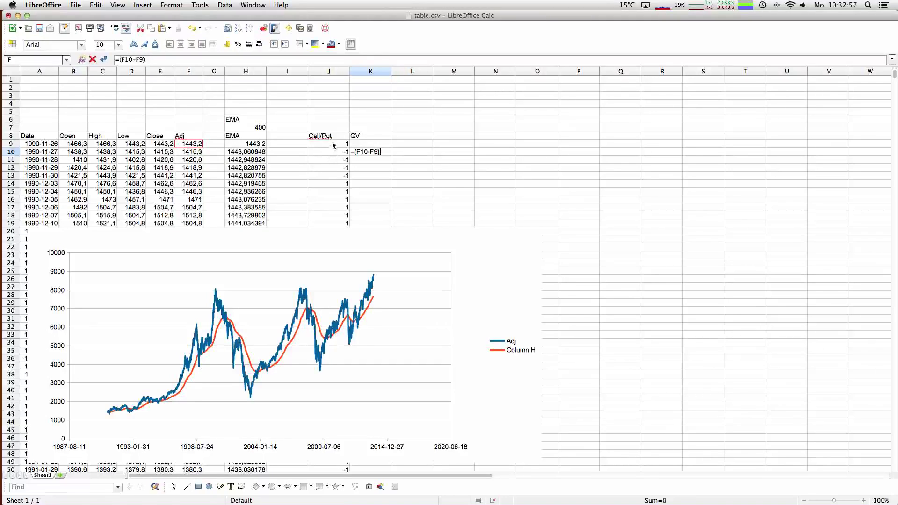
text(*)
click(333, 145)
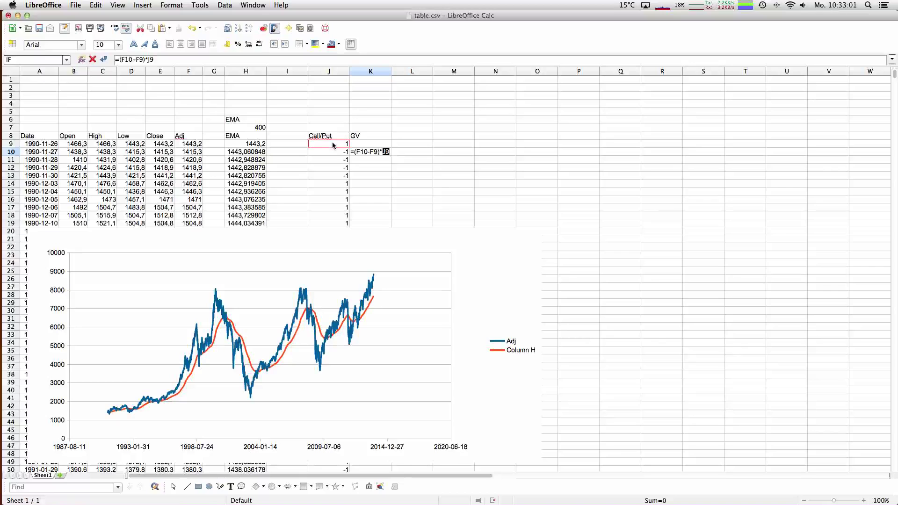
key(Return)
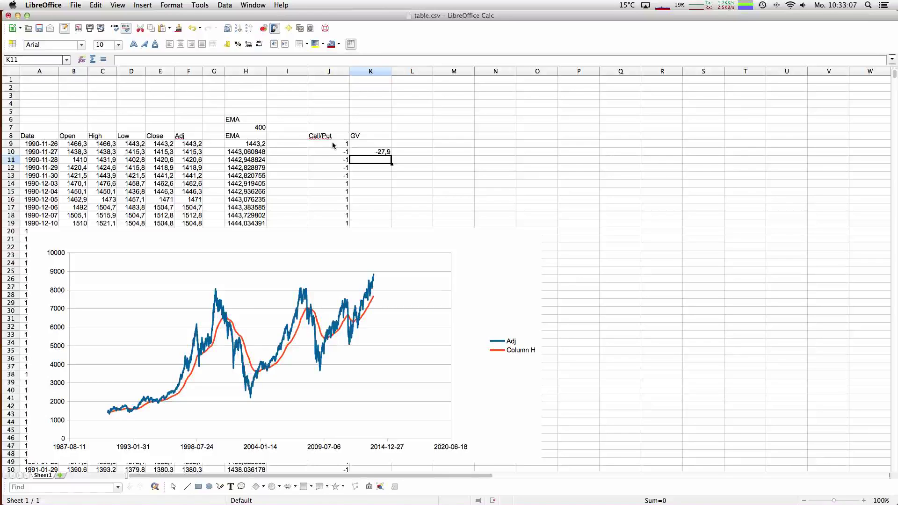
Fill the GV formula from K10 down to the last data row
key(Left)
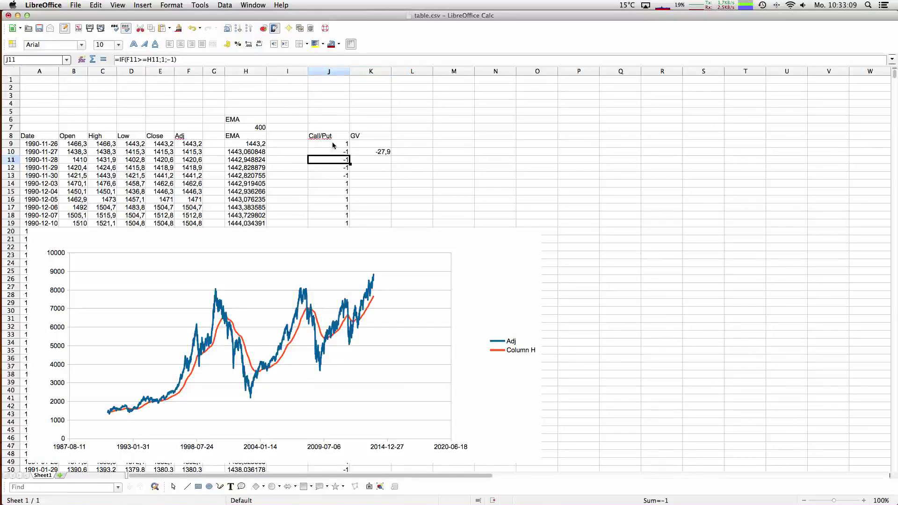
key(ctrl+Down)
key(Right)
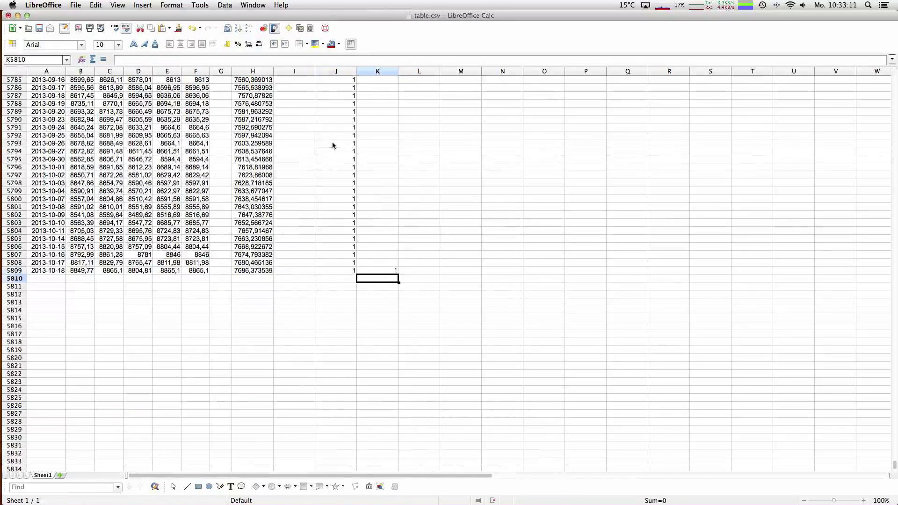
key(ctrl+Up)
key(Down)
key(shift+Down)
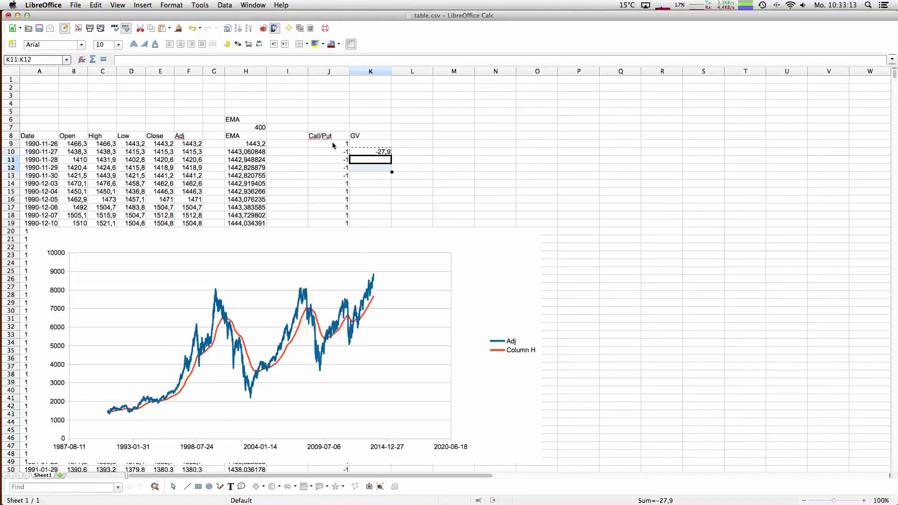
key(ctrl+shift+Down)
key(ctrl+v)
key(ctrl+Up)
key(Up)
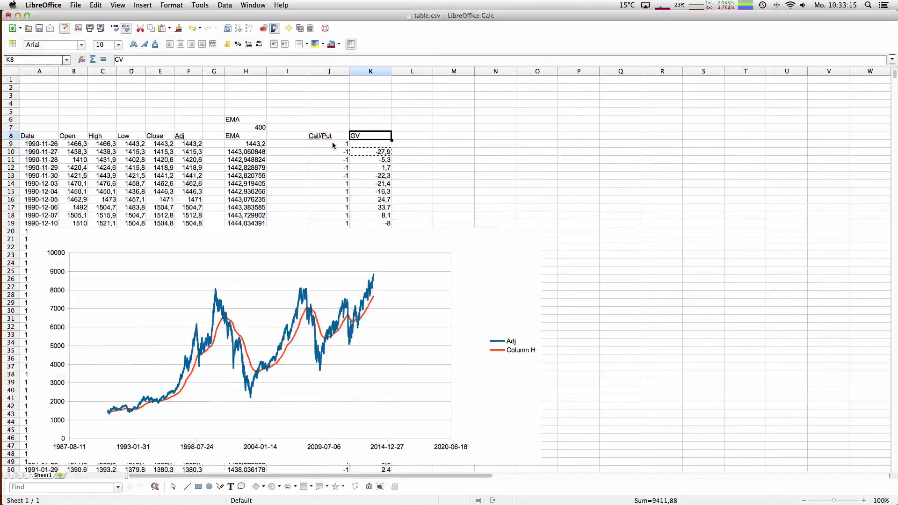
key(Down)
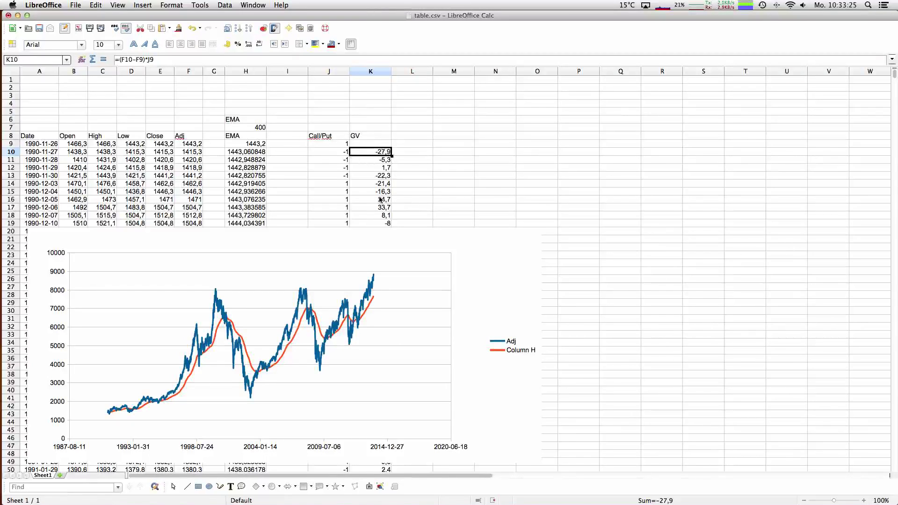
Head column L with Summe and enter the running total =L9+K10 in L10
click(416, 135)
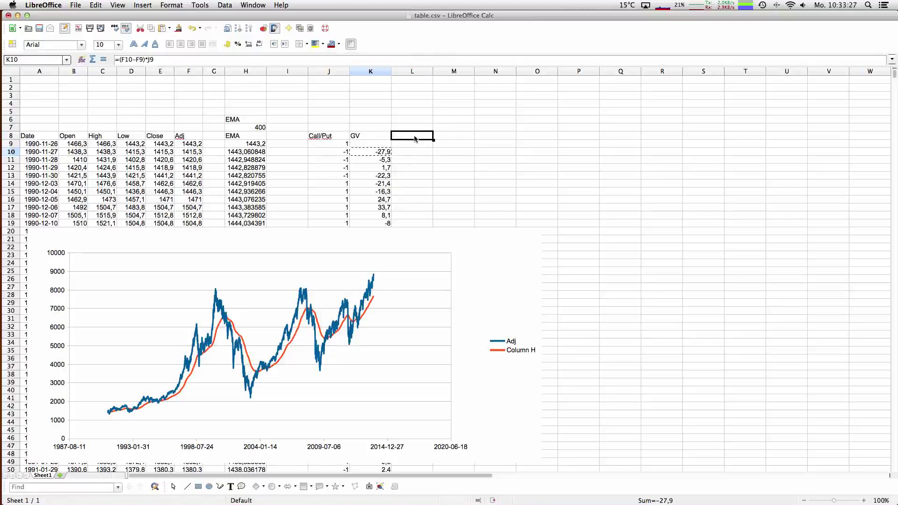
text(Summe)
key(Return)
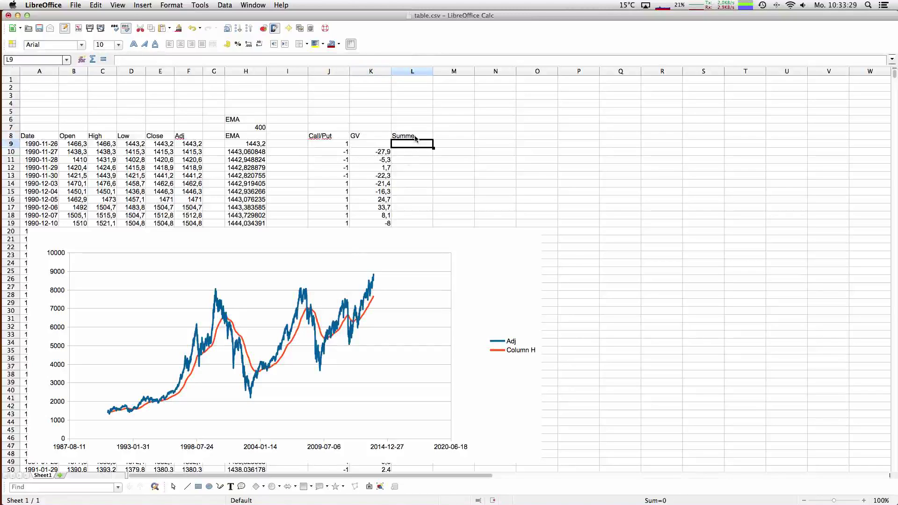
text(=)
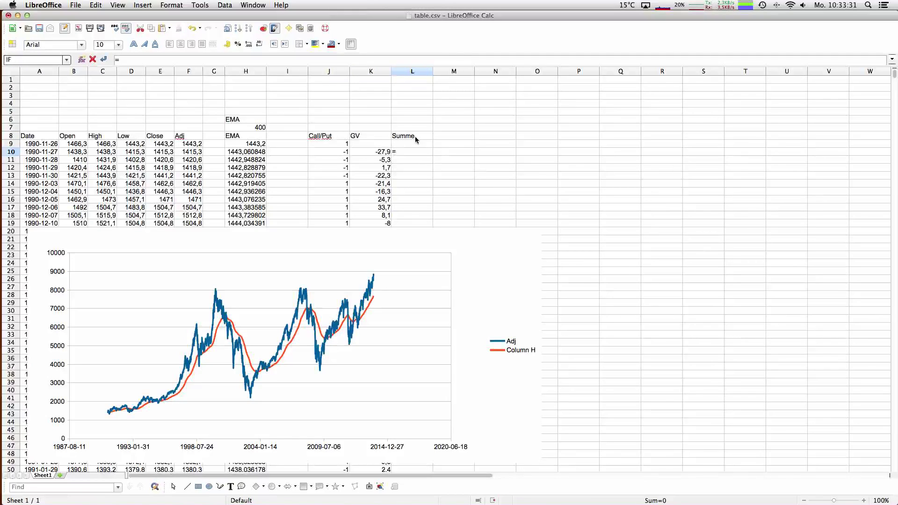
click(410, 146)
click(371, 152)
key(Return)
key(Up)
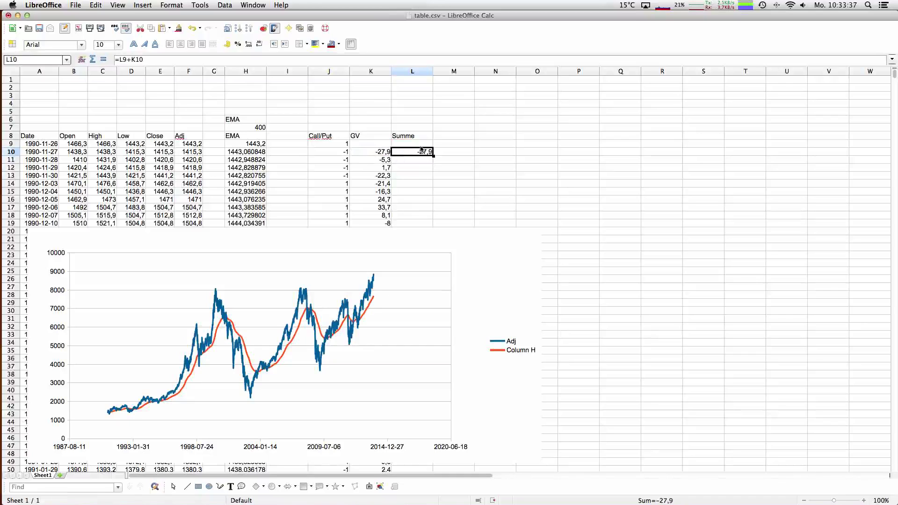
Fill the Summe formula down to row 5809, then select columns A and L
click(379, 161)
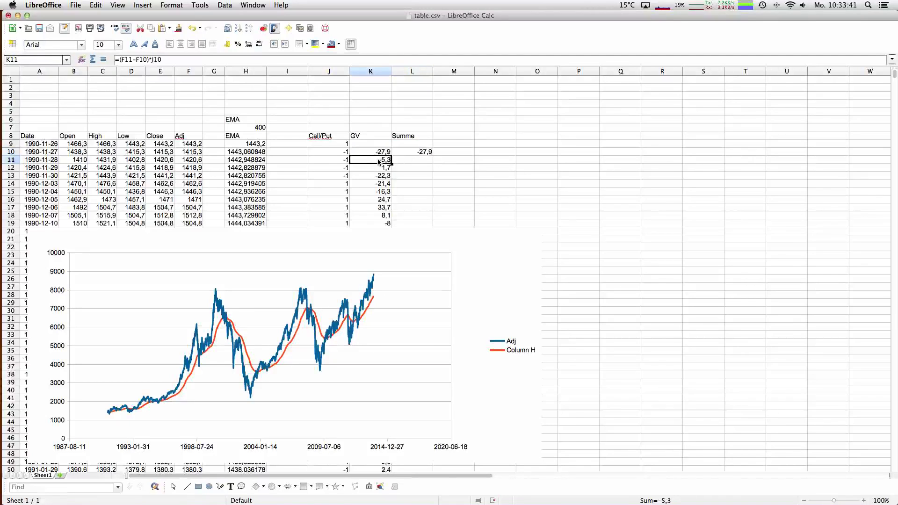
key(ctrl+Down)
key(Right)
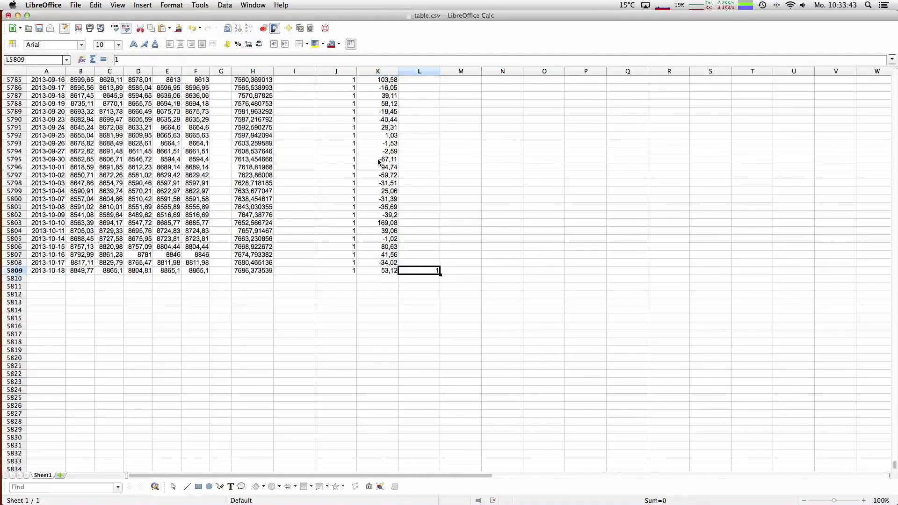
key(ctrl+Up)
key(ctrl+c)
key(Down)
key(ctrl+shift+Down)
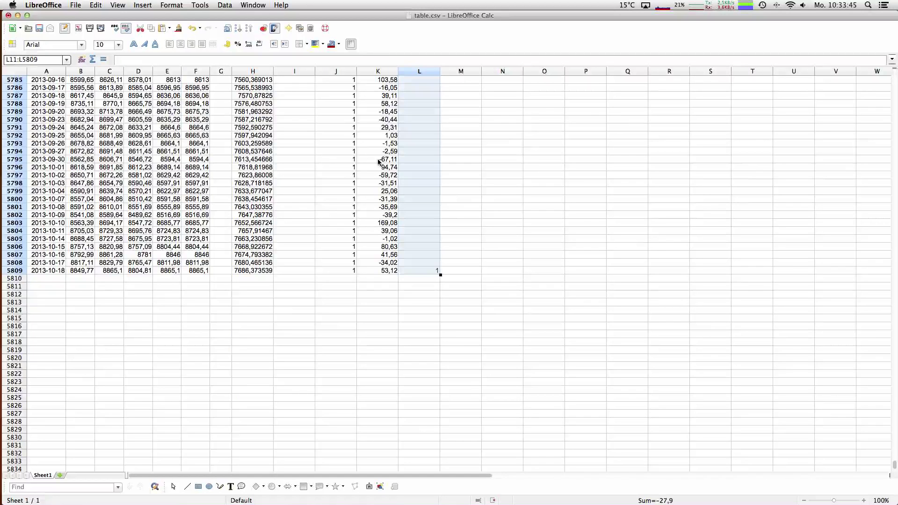
key(ctrl+v)
key(ctrl+Up)
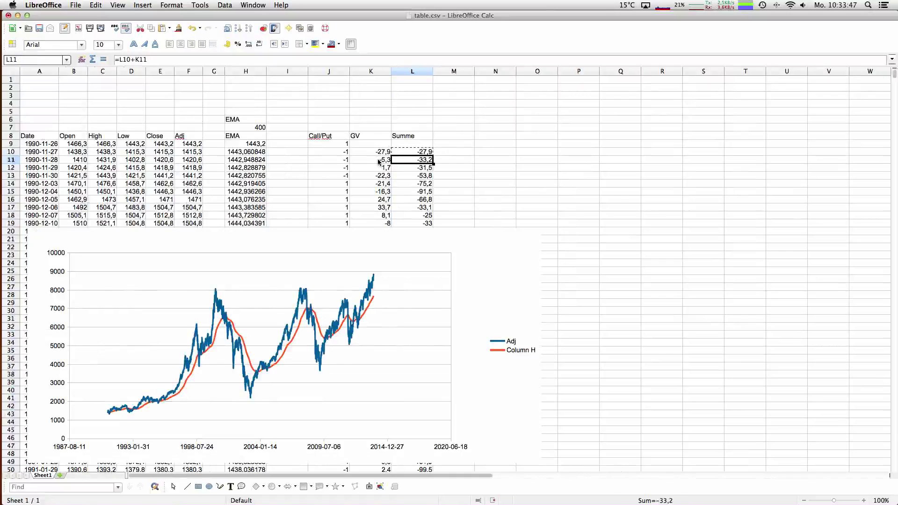
key(ctrl+Home)
key(ctrl+space)
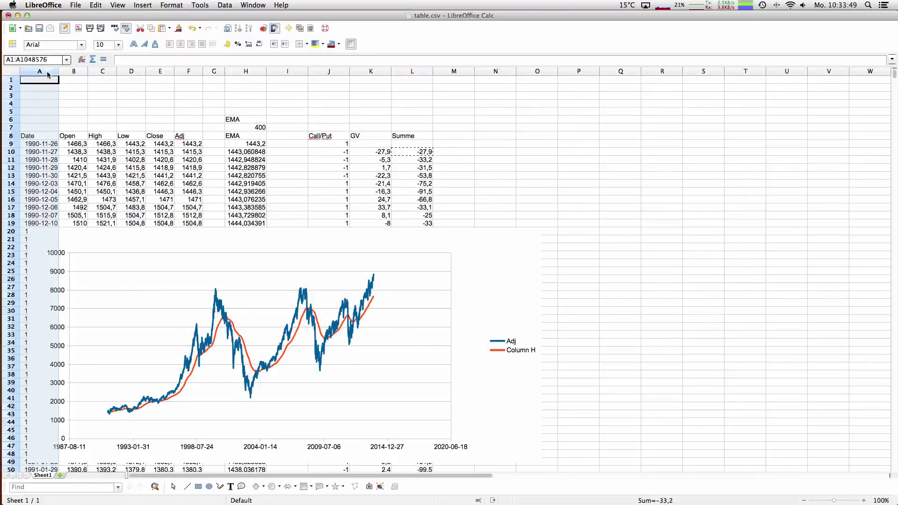
ctrl+click(414, 72)
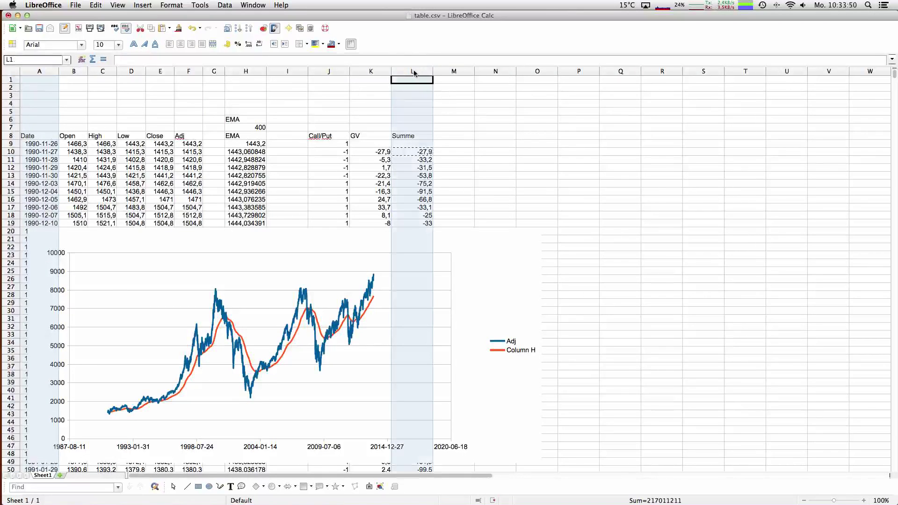
Insert a lines-only XY (Scatter) chart of Summe against the dates
click(264, 29)
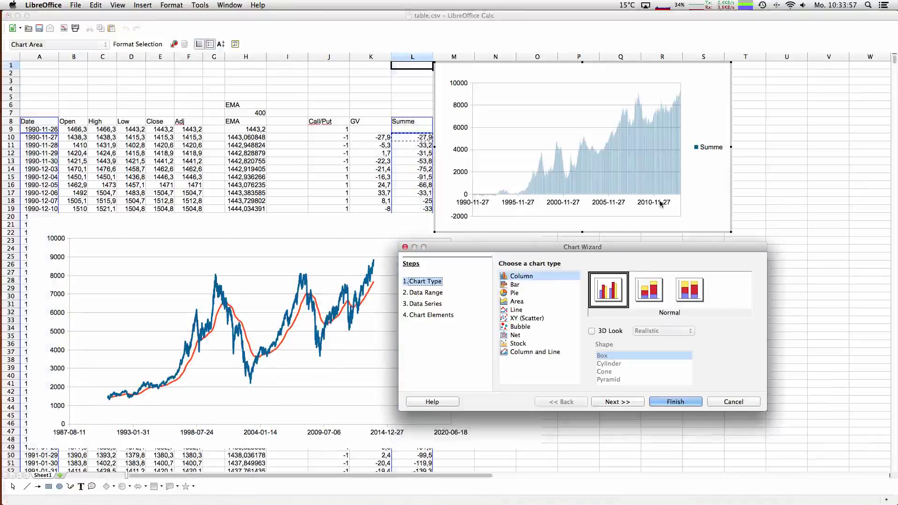
click(523, 319)
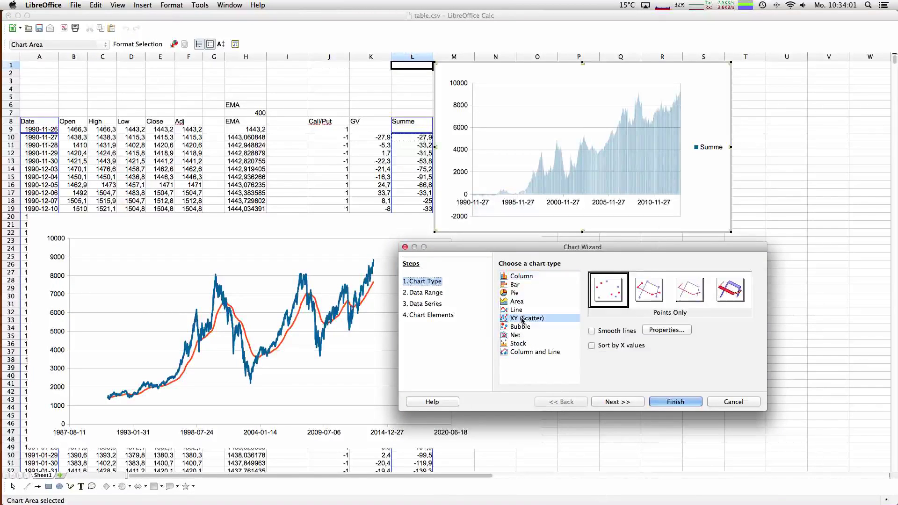
click(689, 290)
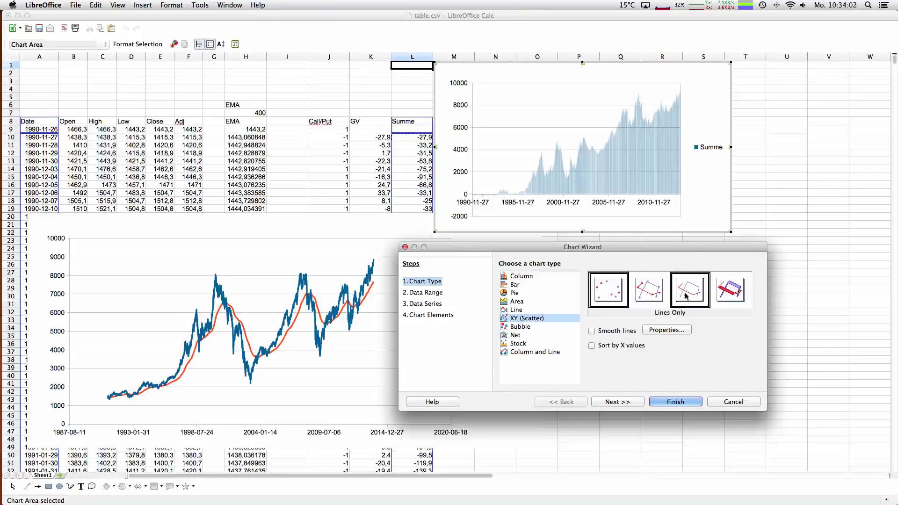
click(674, 403)
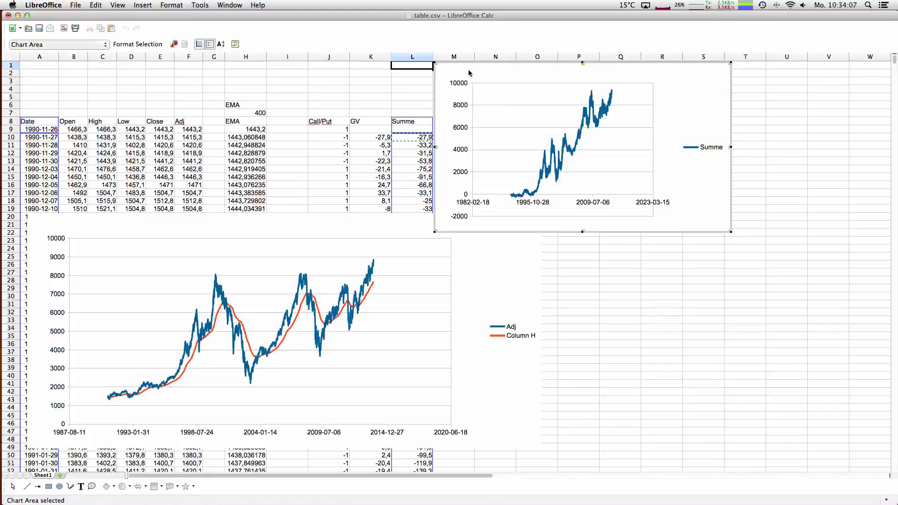
Move the Summe chart over the price chart and enlarge it to about 24.79 × 13.96 cm
key(Escape)
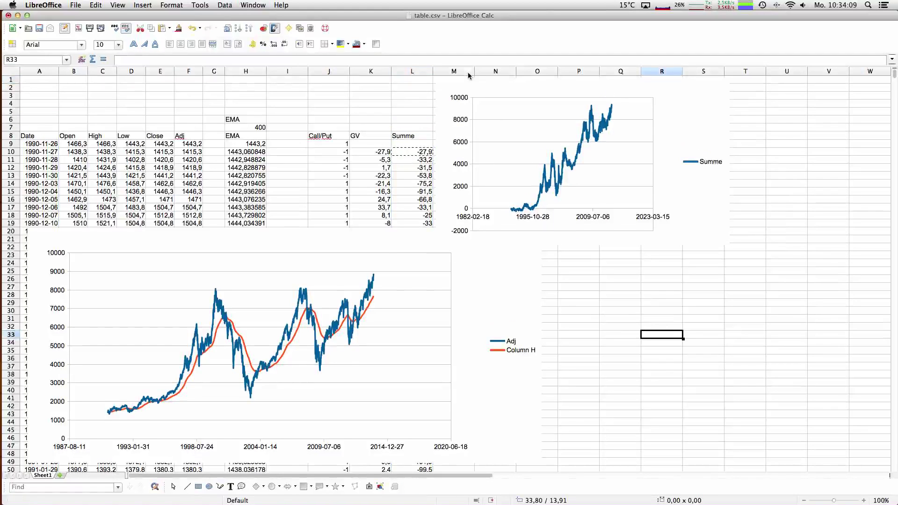
mouse_move(462, 76)
mouse_down()
mouse_move(251, 223)
mouse_move(250, 200)
mouse_up()
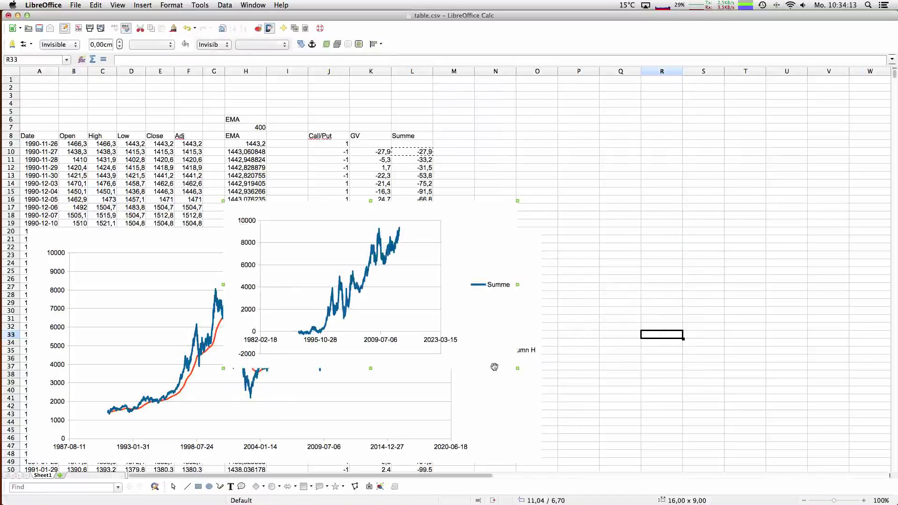
drag(517, 369, 679, 461)
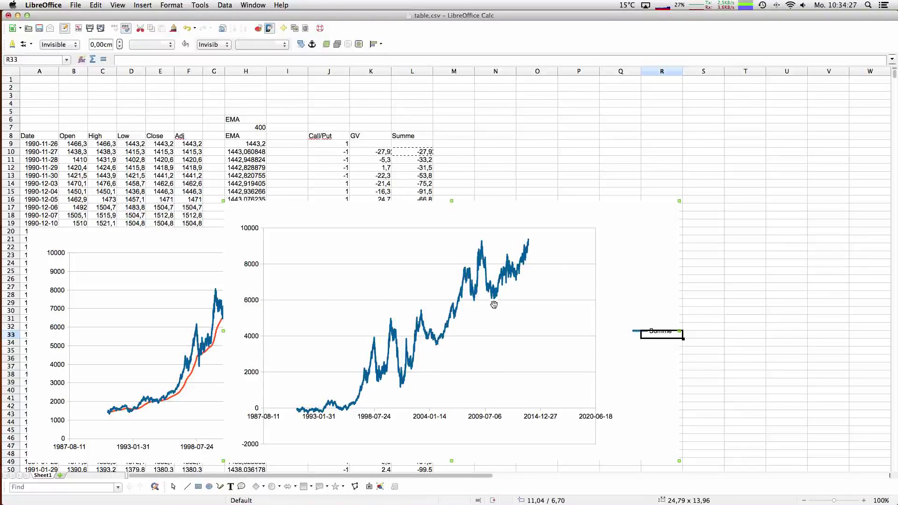
click(288, 121)
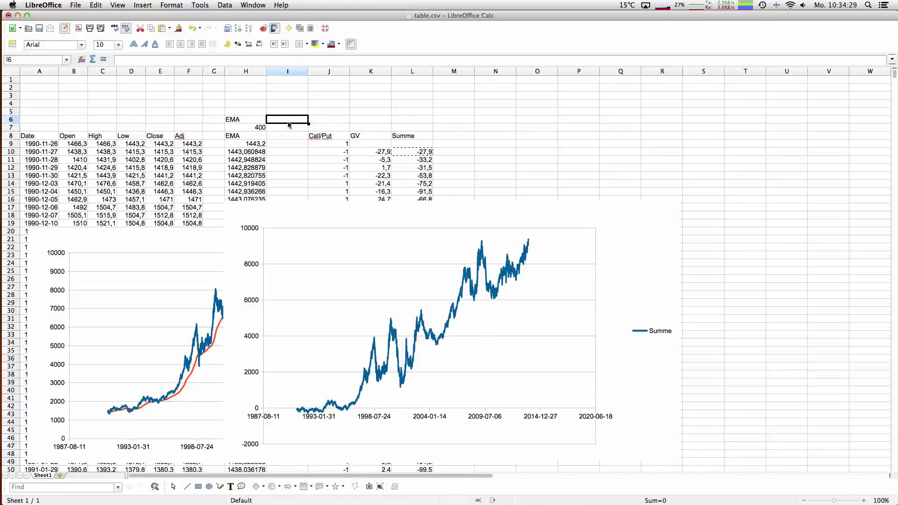
Try EMA periods of 300, 200 and then 100 in H7
key(Down)
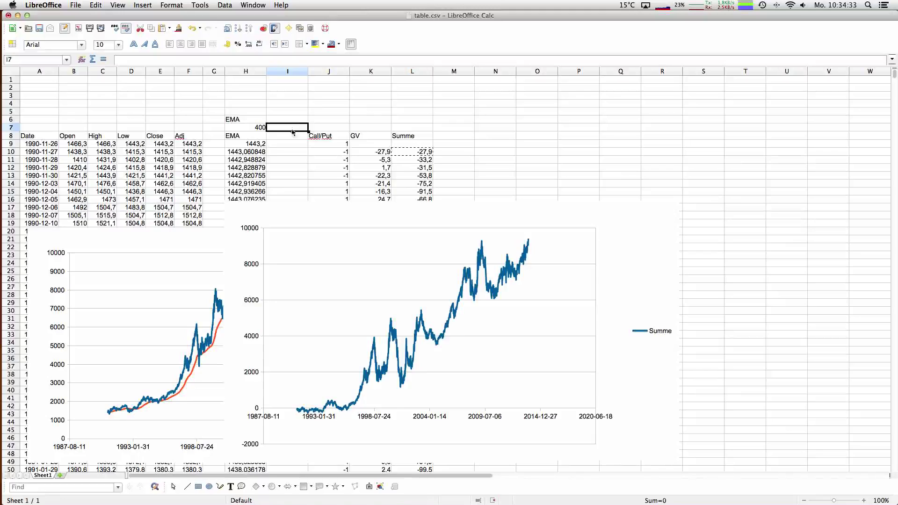
key(Left)
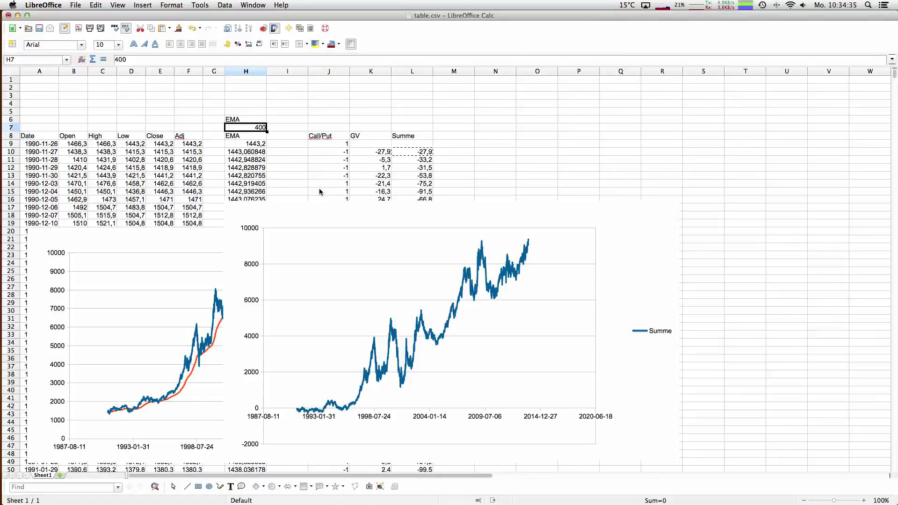
text(300)
key(Return)
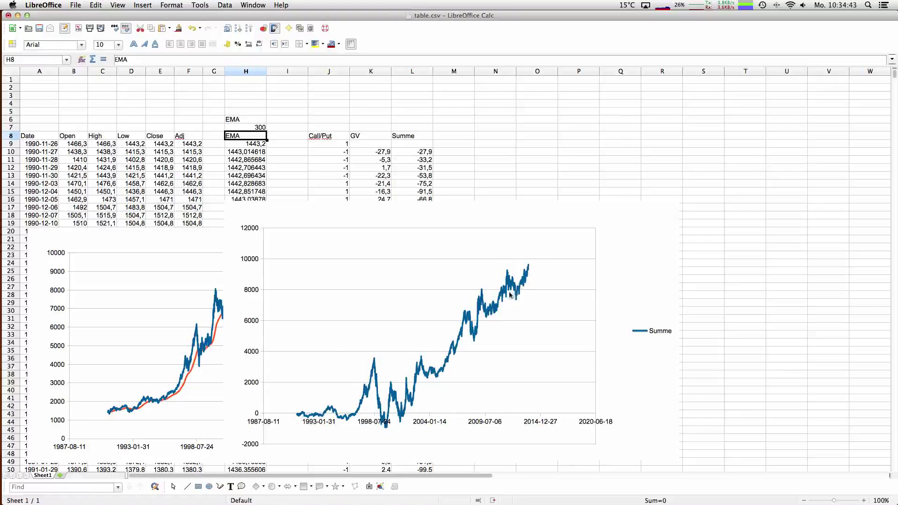
key(Up)
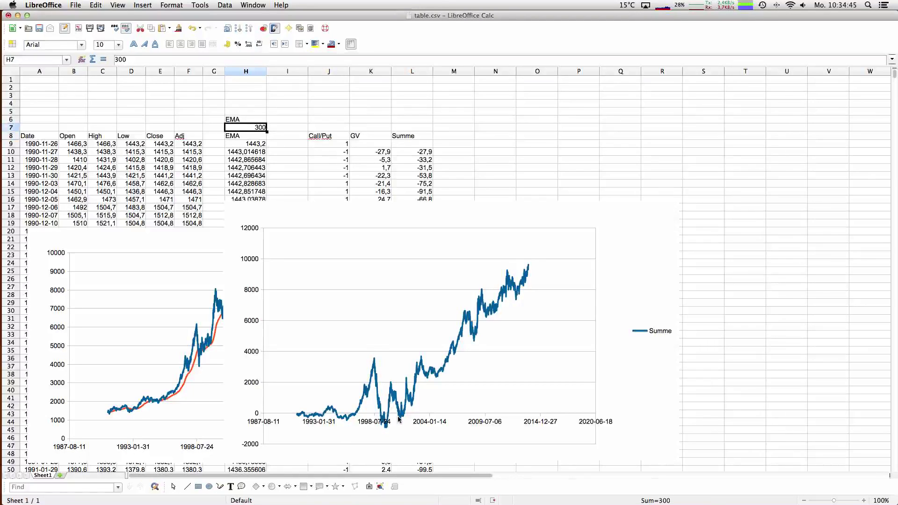
text(200)
key(Return)
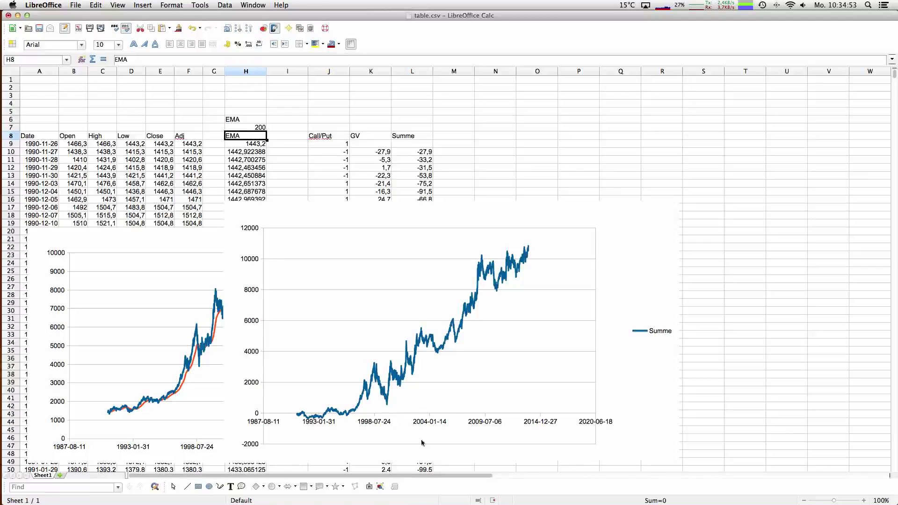
key(Up)
text(1)
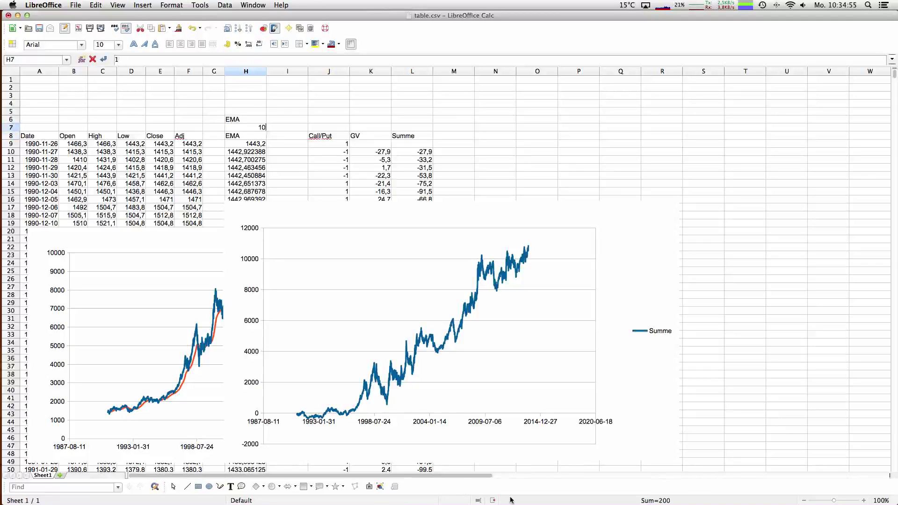
text(00)
key(Return)
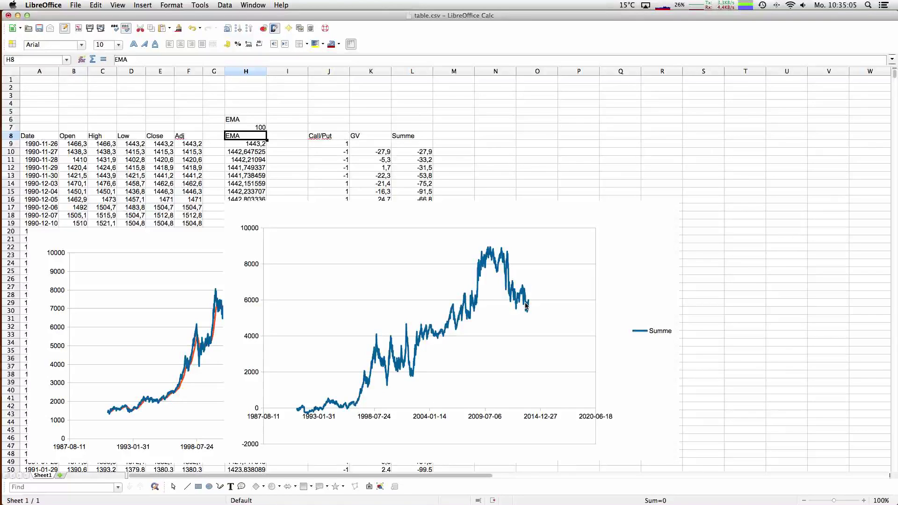
Set the EMA period in H7 back to 200
key(Up)
text(200)
key(Return)
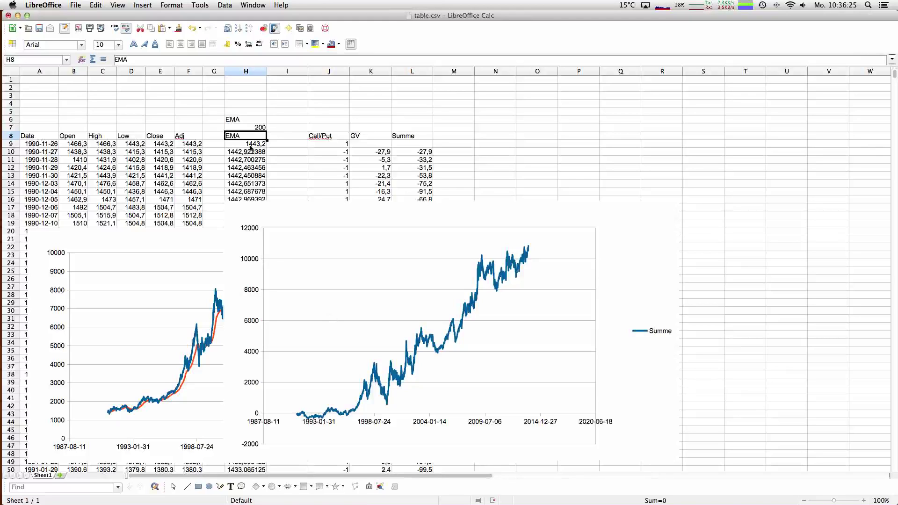
click(249, 160)
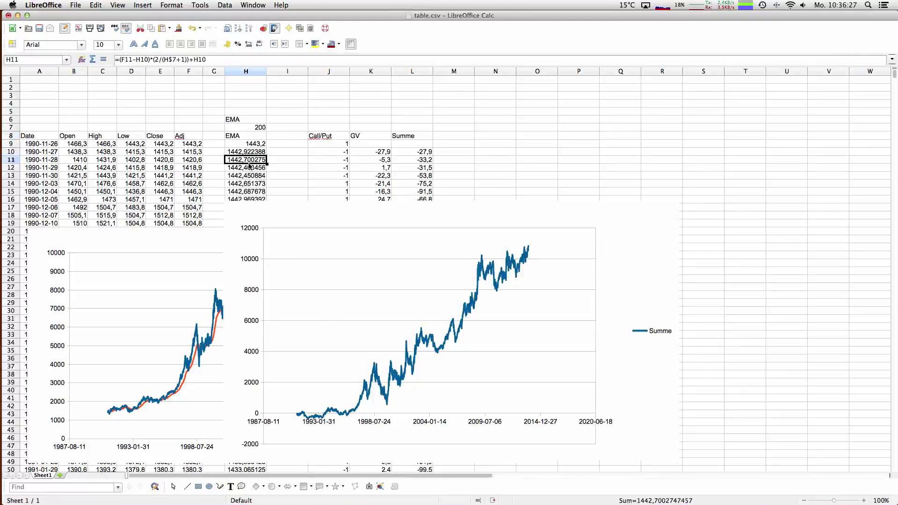